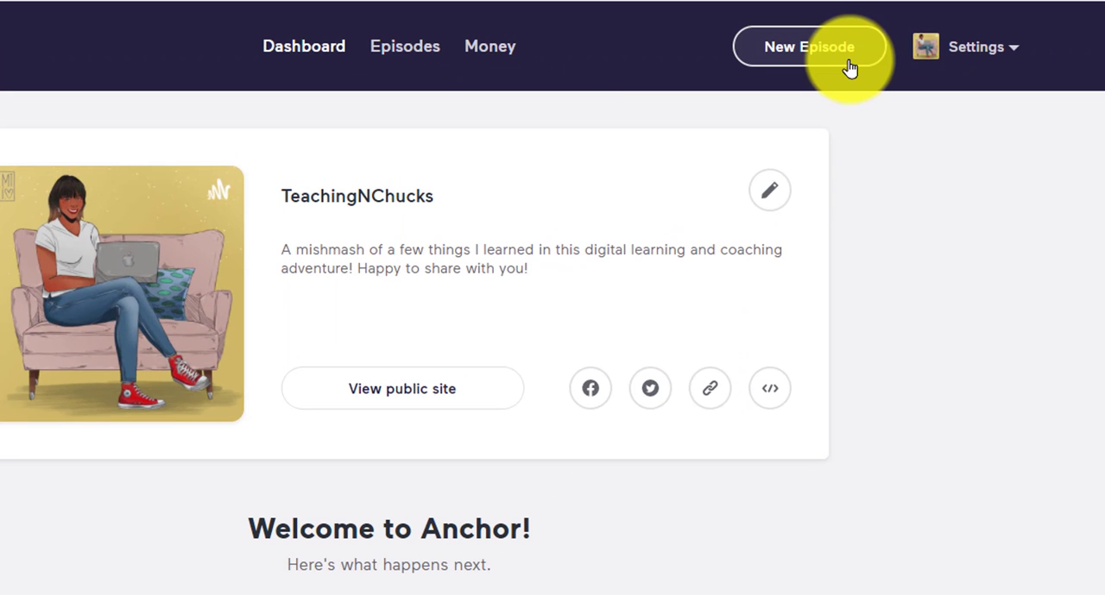
# Step: Start creating a new podcast episode and open its audio recording tool
pyautogui.click(828, 110)
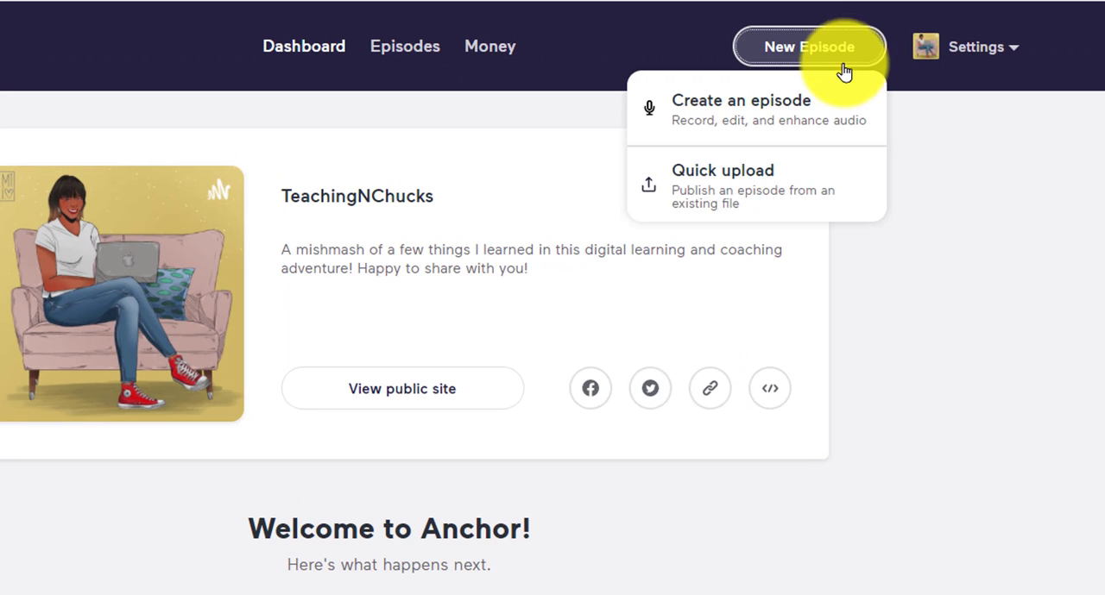
pyautogui.click(803, 121)
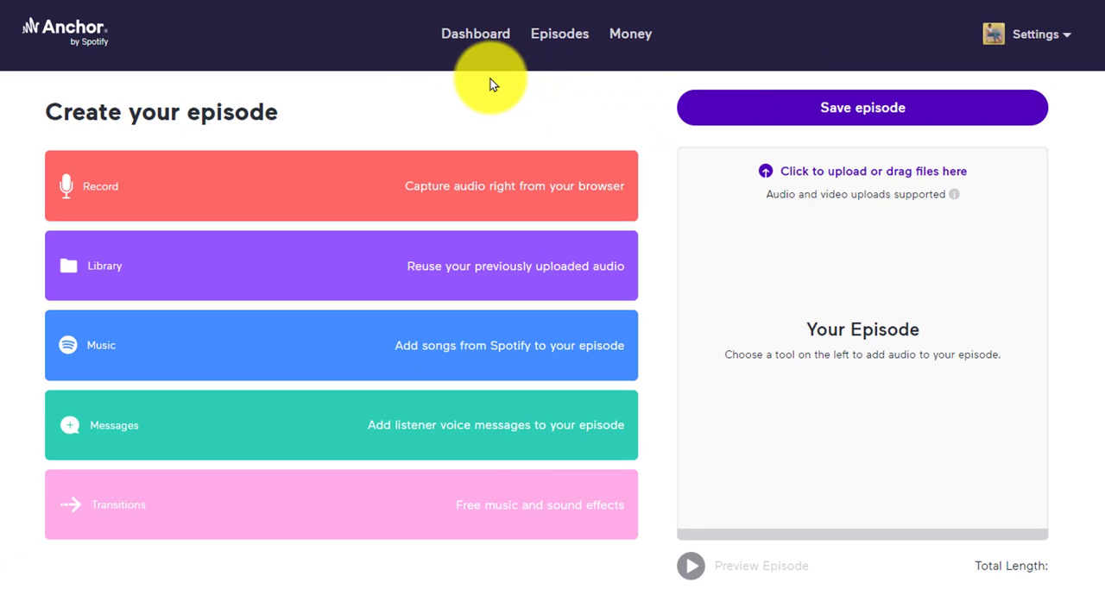
pyautogui.click(267, 188)
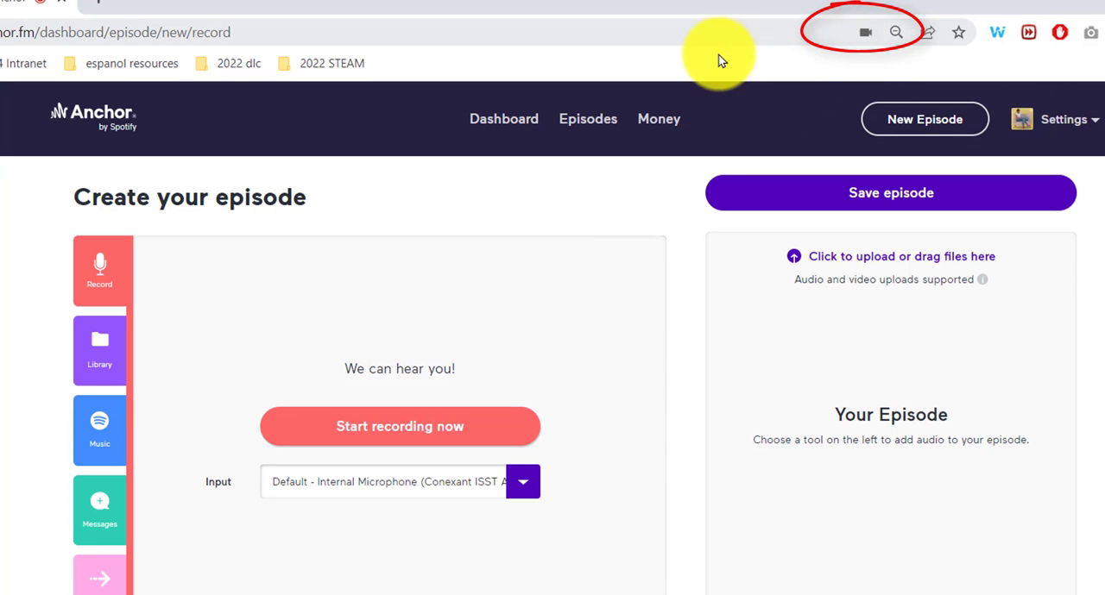
# Step: Record an audio clip of about 20 seconds in the browser using the default internal microphone
pyautogui.click(523, 489)
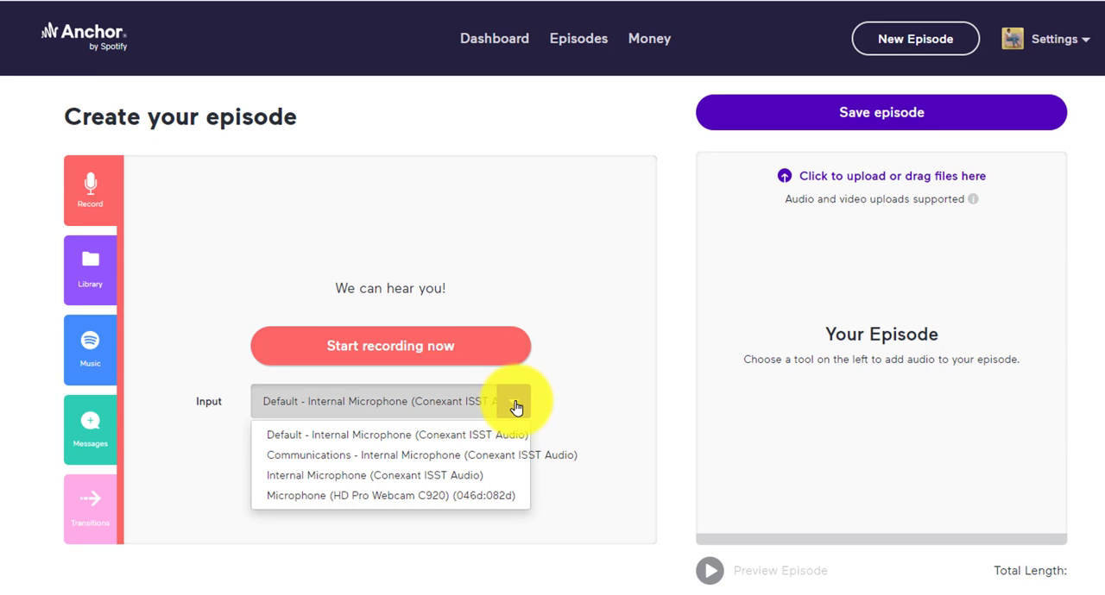
pyautogui.click(512, 257)
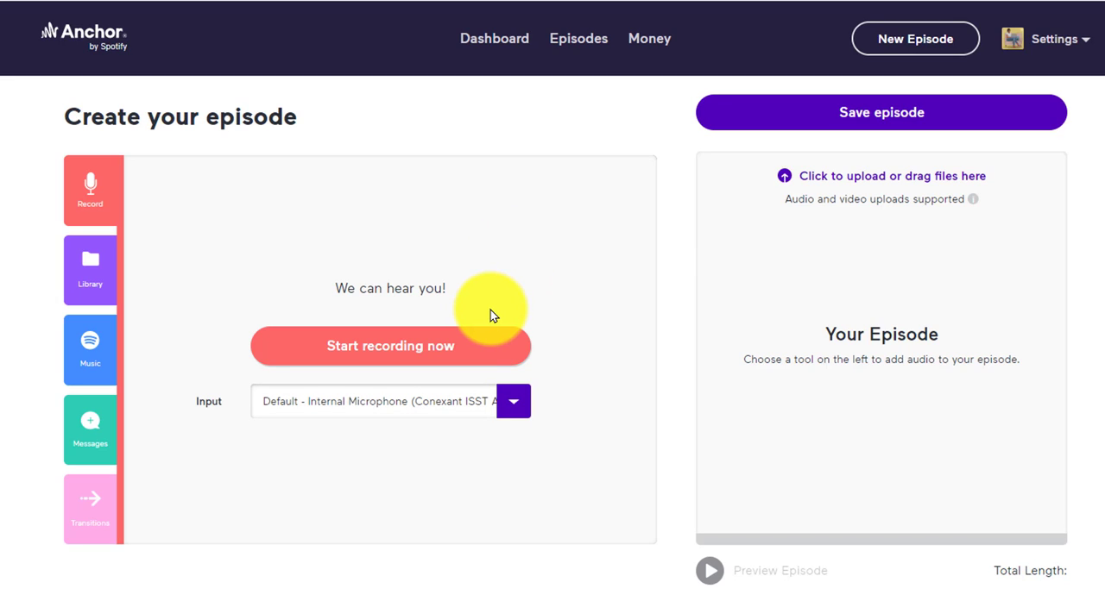
pyautogui.click(476, 345)
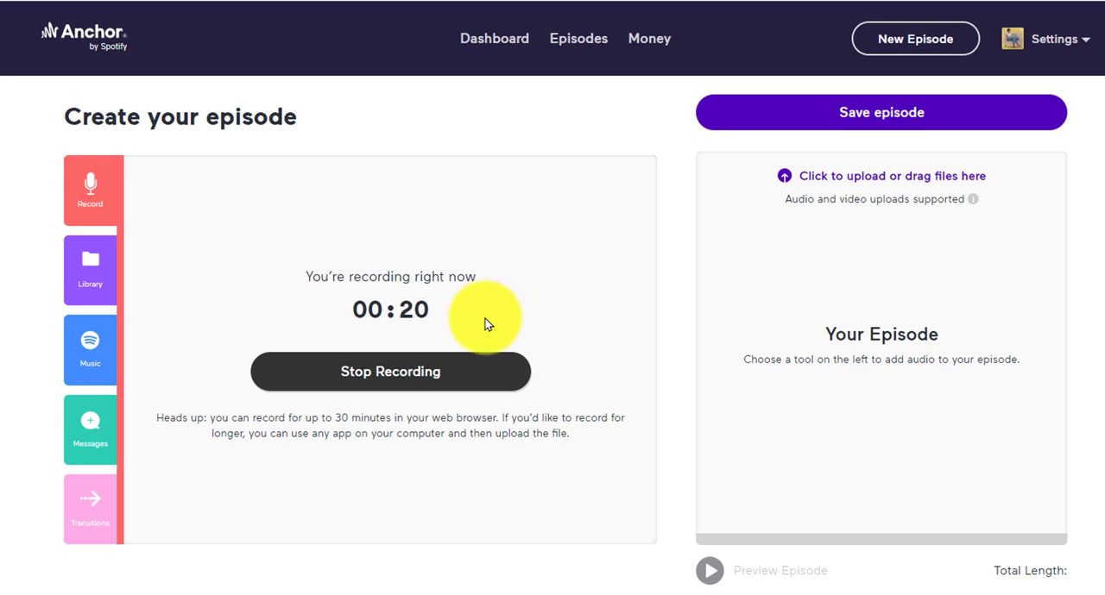
pyautogui.click(463, 377)
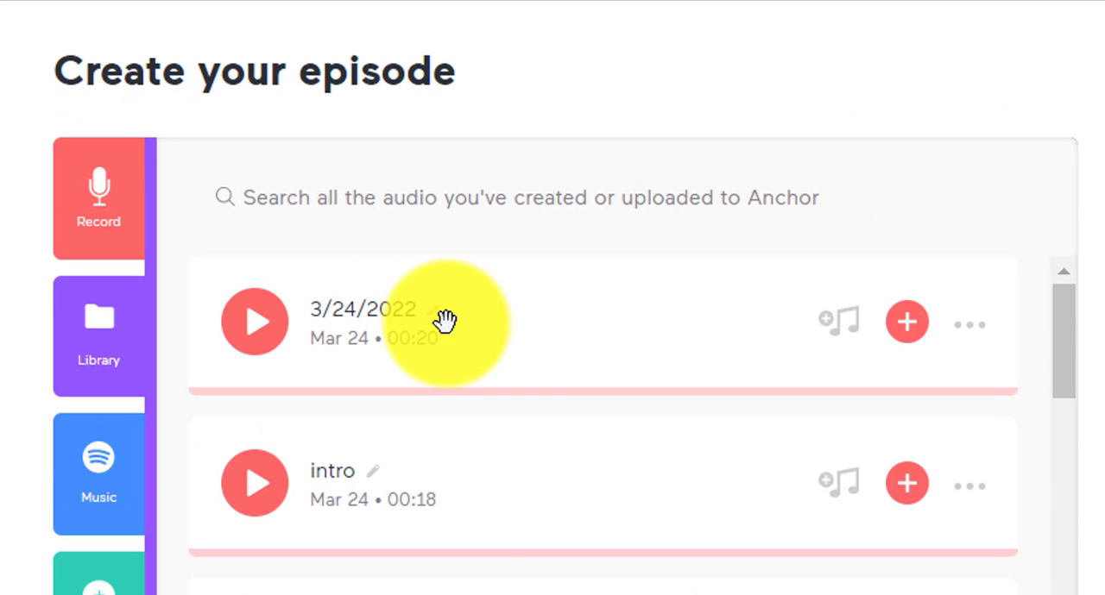
# Step: Rename the new recording "epi 1 intro" and add it to the episode
pyautogui.click(431, 315)
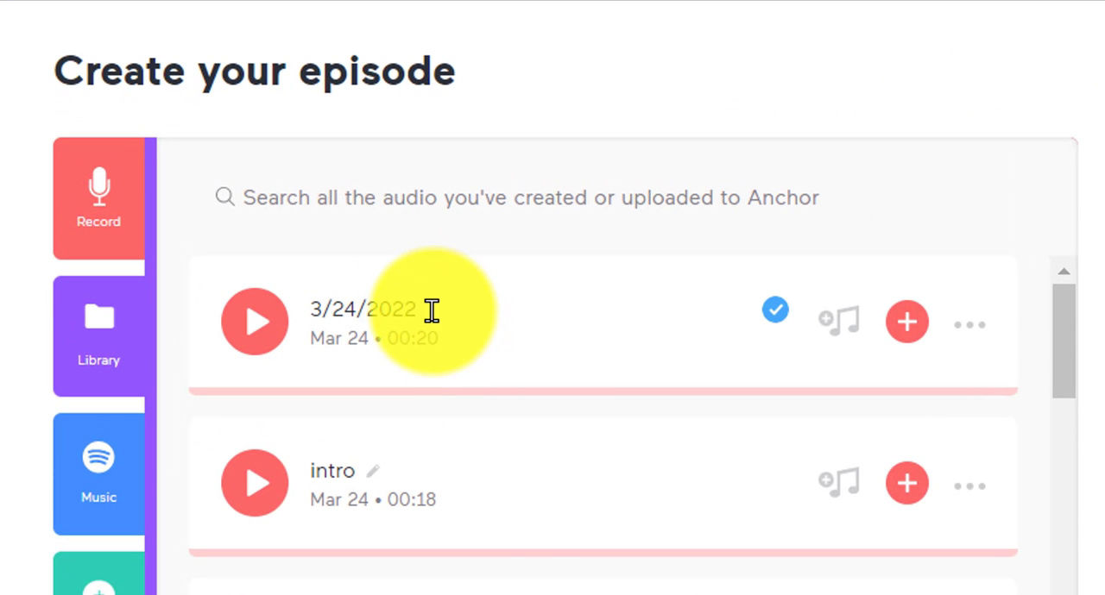
pyautogui.moveTo(432, 310); pyautogui.dragTo(239, 309)
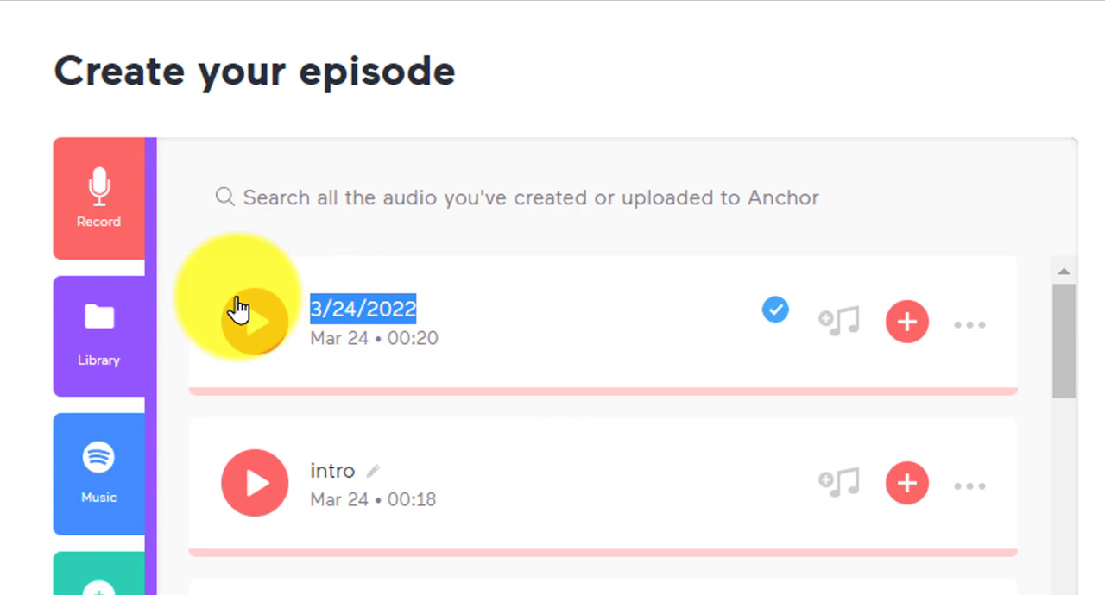
pyautogui.write('eps')
pyautogui.press('BackSpace')
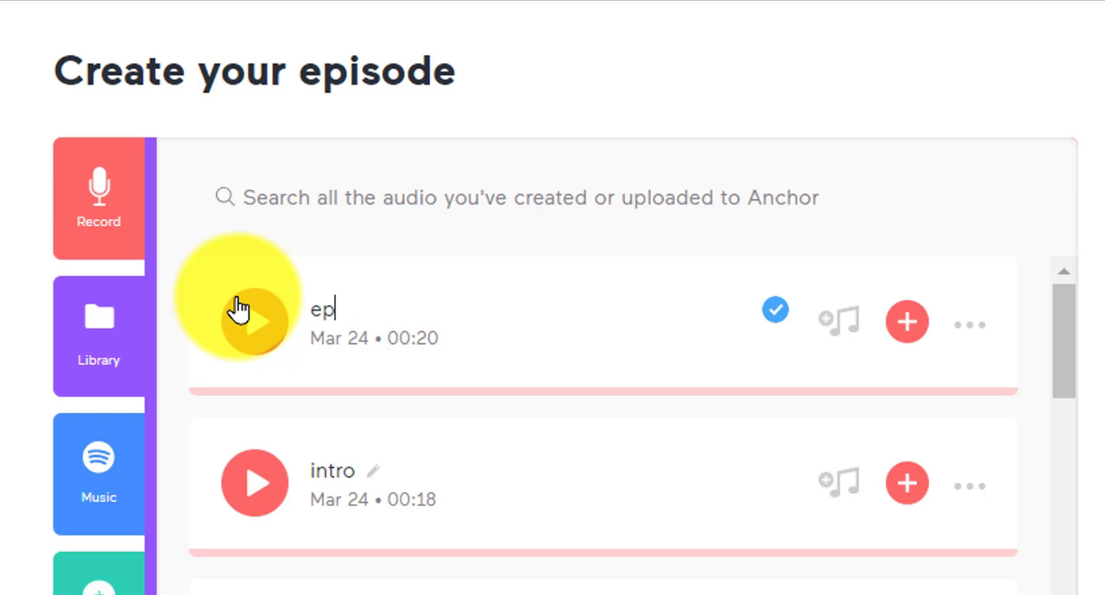
pyautogui.write('i 1 intro')
pyautogui.press('Return')
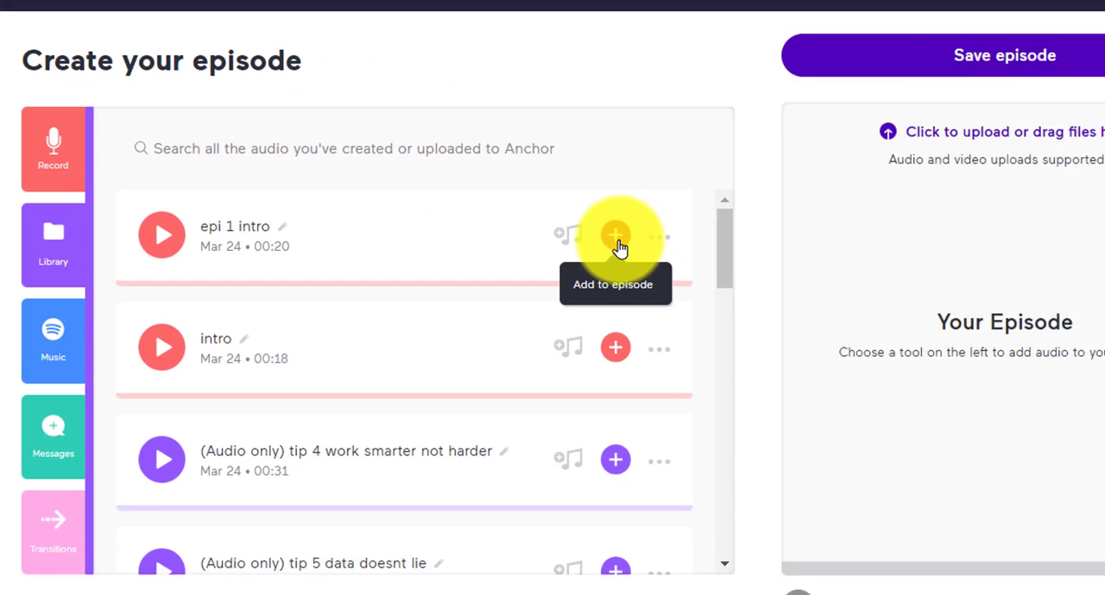
pyautogui.click(616, 237)
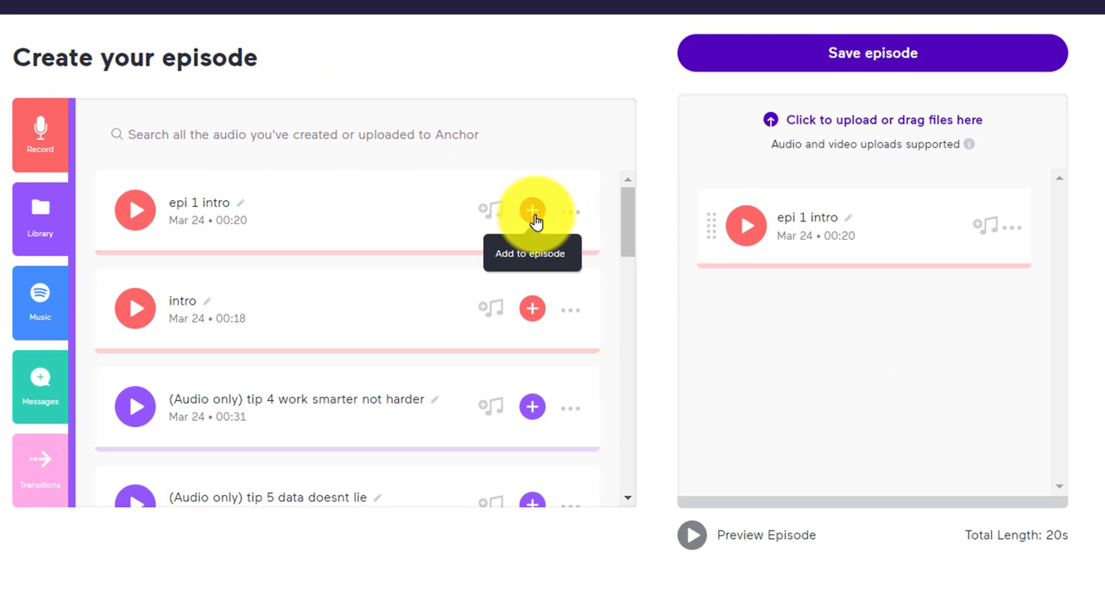
# Step: Upload "tip 1 leave no room for doubt.mp4", "tip 5 data doesnt lie.mp4" and "tip 4 work smarter not harder.mp4" from Downloads to the episode
pyautogui.click(876, 125)
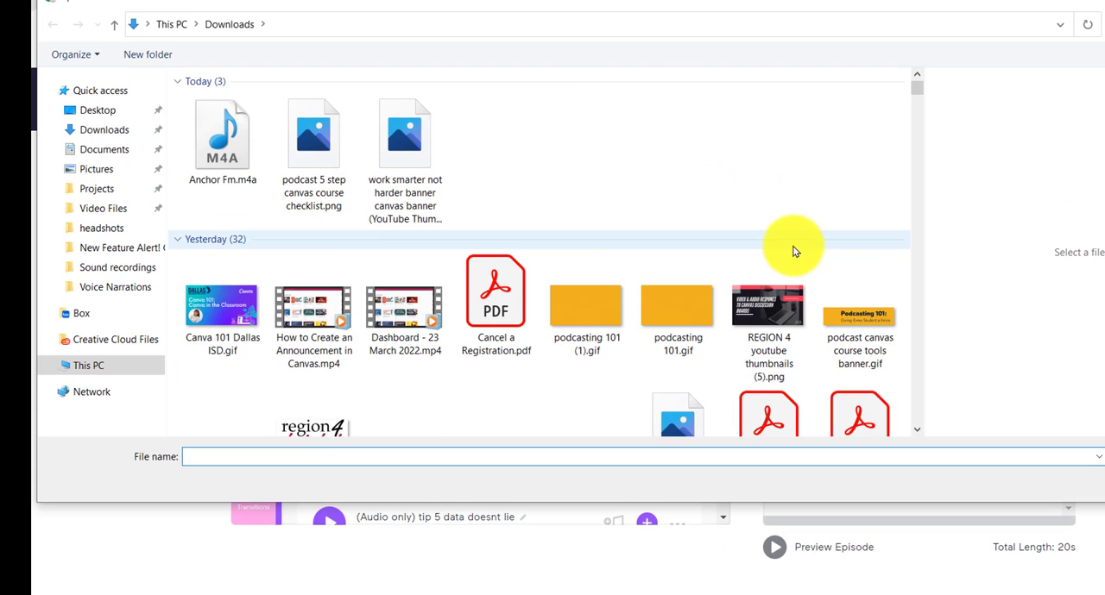
pyautogui.scroll(-5, 752, 279)
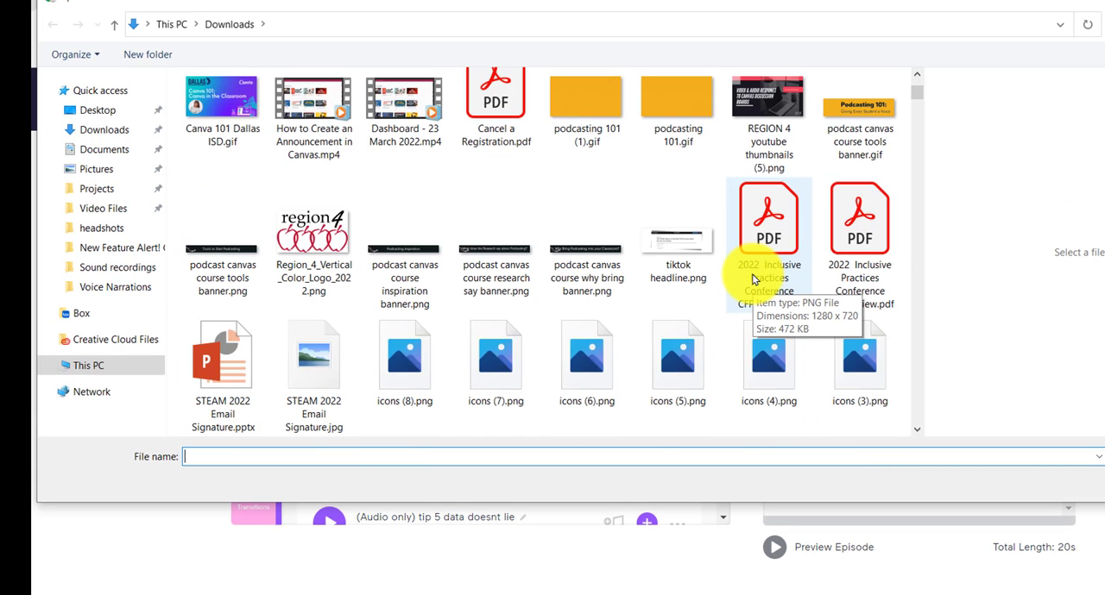
pyautogui.scroll(-3, 752, 279)
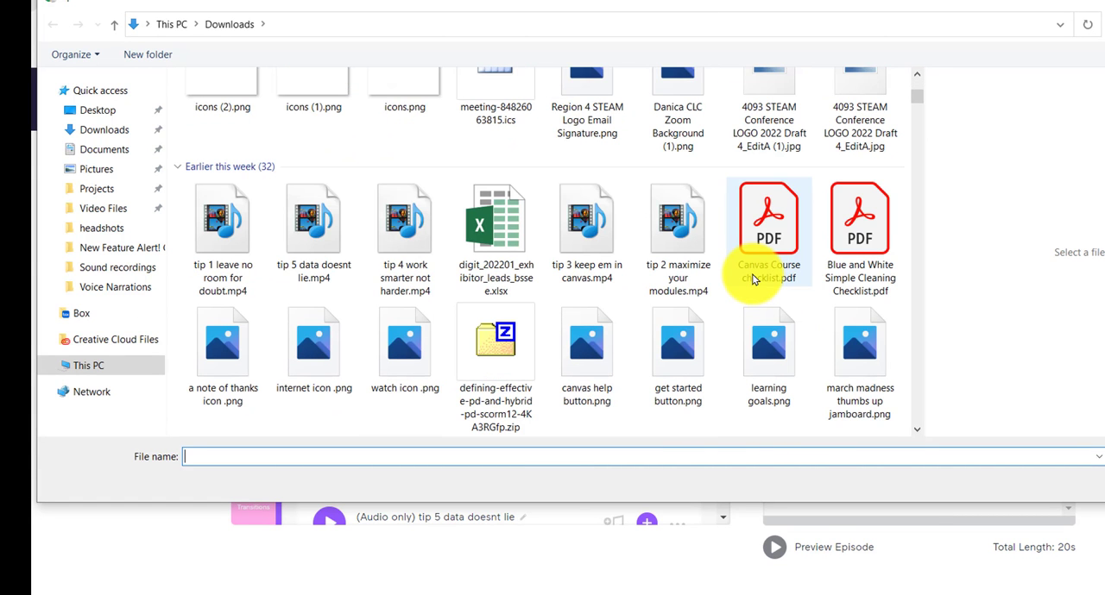
pyautogui.click(247, 239)
pyautogui.hotkey('shift', 'Right')
pyautogui.hotkey('shift', 'Right')
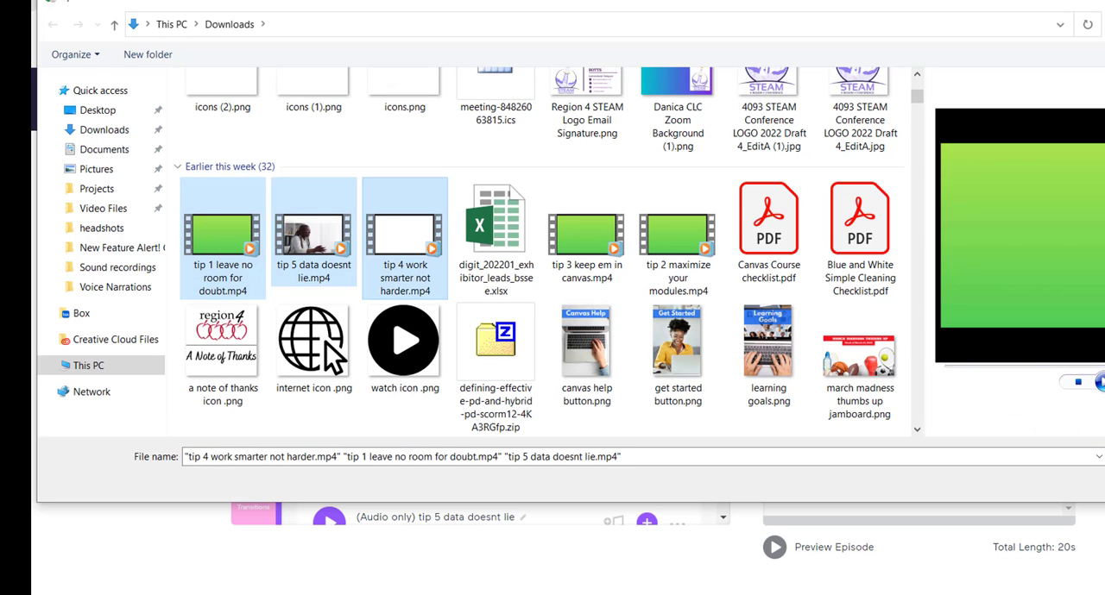
pyautogui.press('Return')
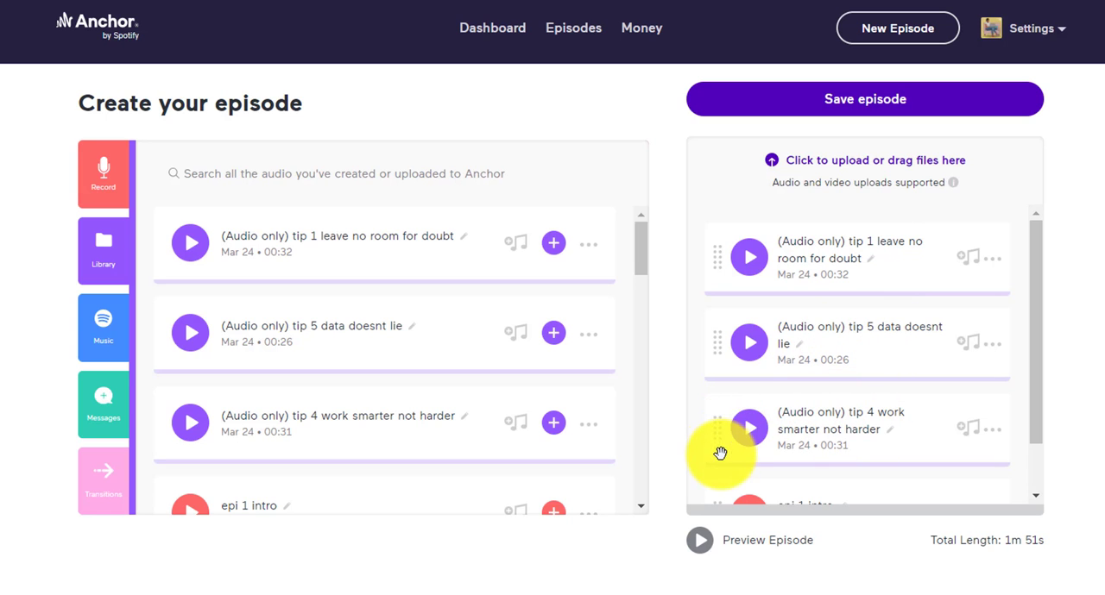
# Step: Reorder the episode clips so that "epi 1 intro" comes first and tip 4 precedes tip 5
pyautogui.moveTo(720, 453); pyautogui.dragTo(715, 340)
pyautogui.scroll(-1, 723, 371)
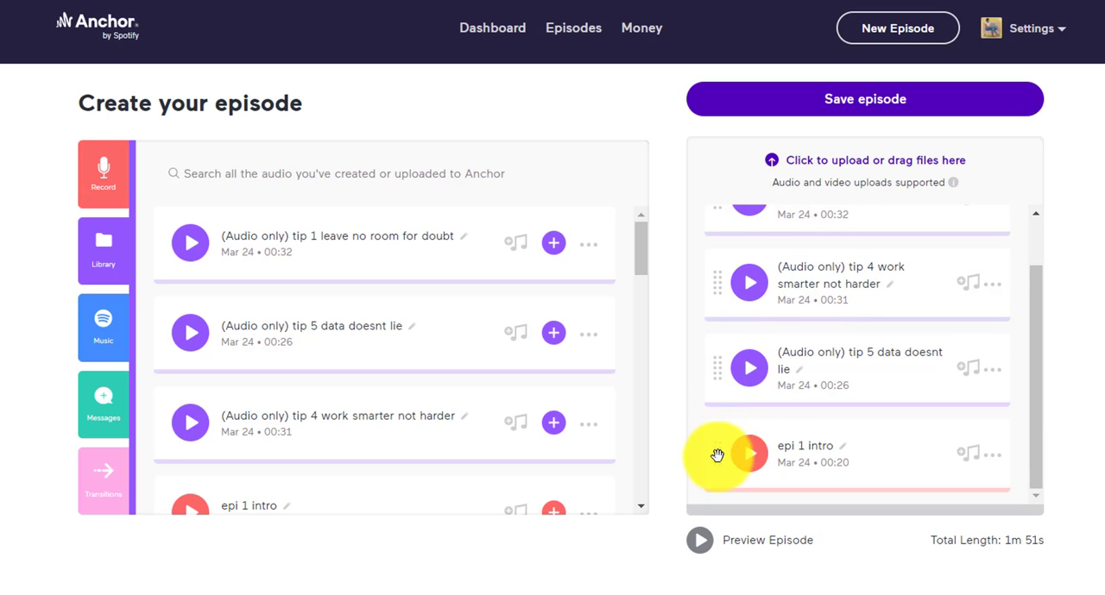
pyautogui.moveTo(717, 455); pyautogui.dragTo(727, 195)
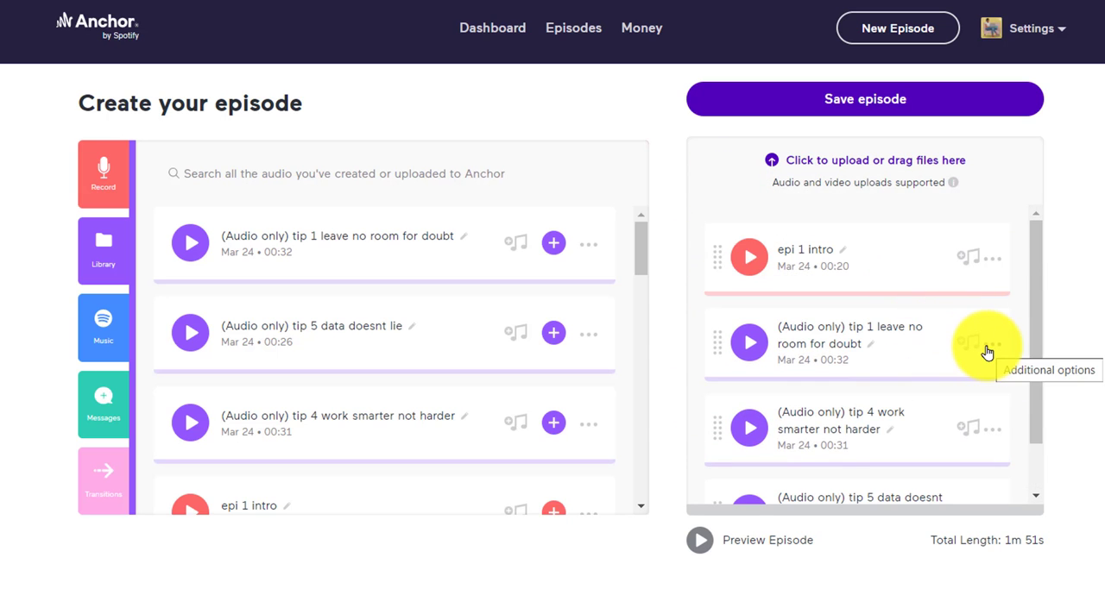
# Step: Look over the additional options of the tip 1 clip and the Library, Music and Messages audio sources
pyautogui.click(990, 349)
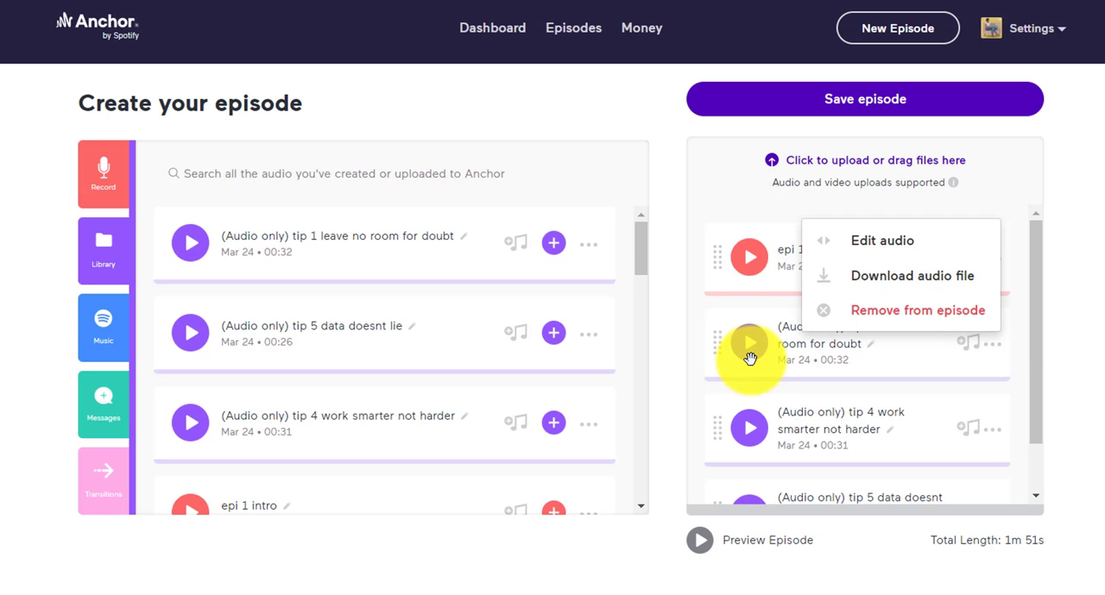
pyautogui.click(121, 268)
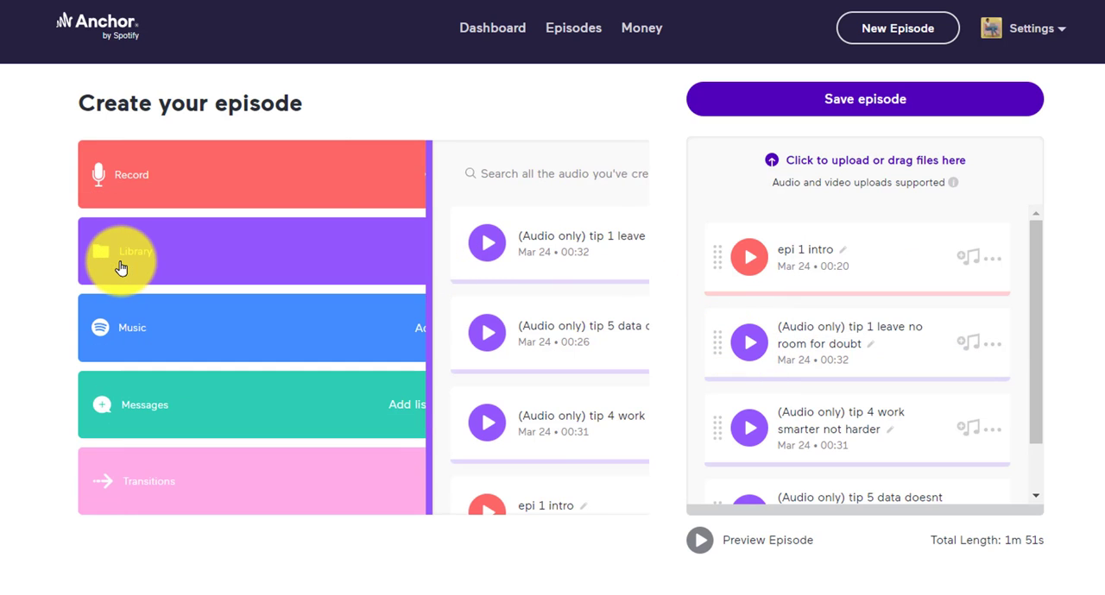
pyautogui.click(202, 264)
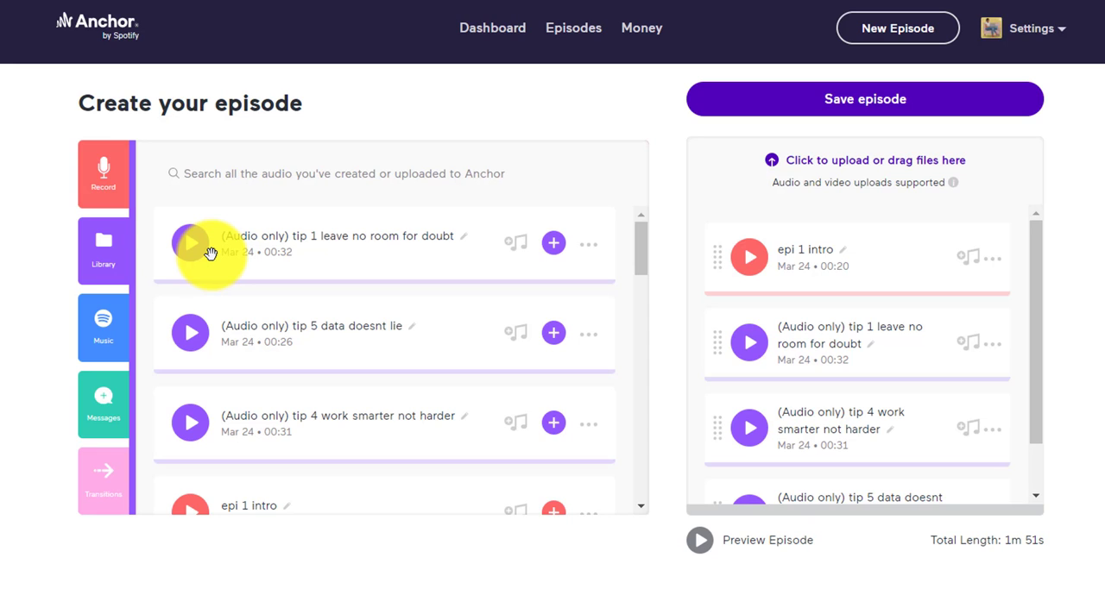
pyautogui.click(98, 330)
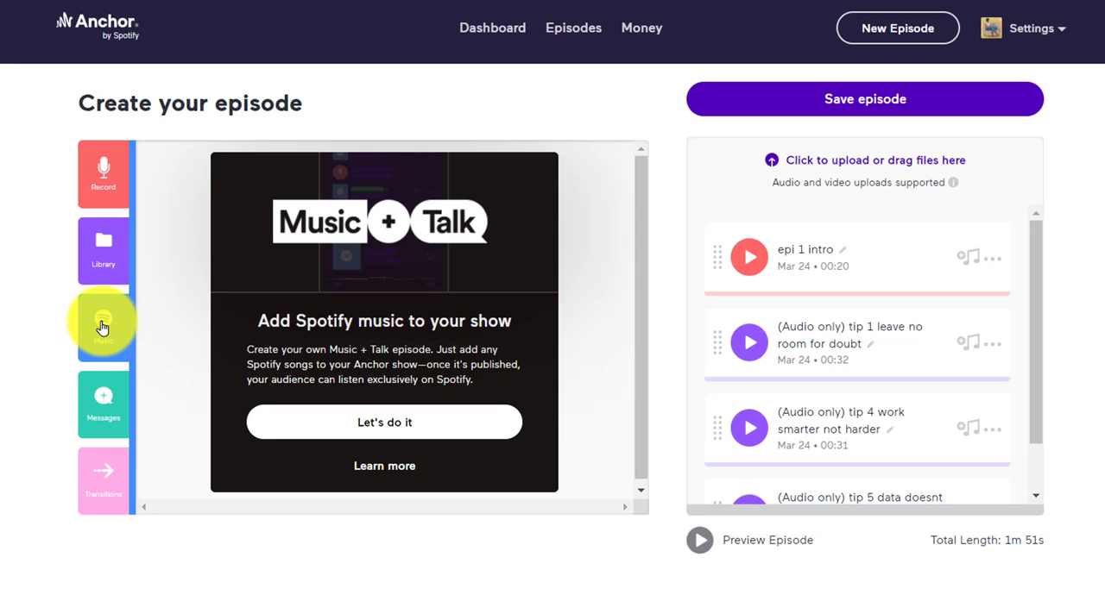
pyautogui.click(113, 430)
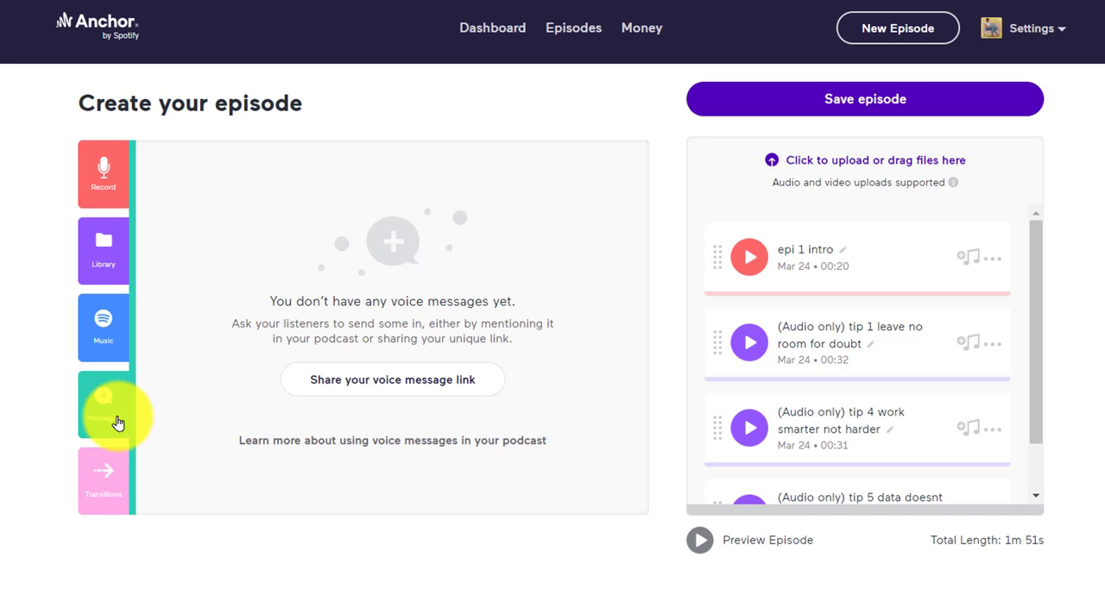
# Step: Listen to the "96 West" transition, add it to the episode and place it before "epi 1 intro"
pyautogui.click(105, 494)
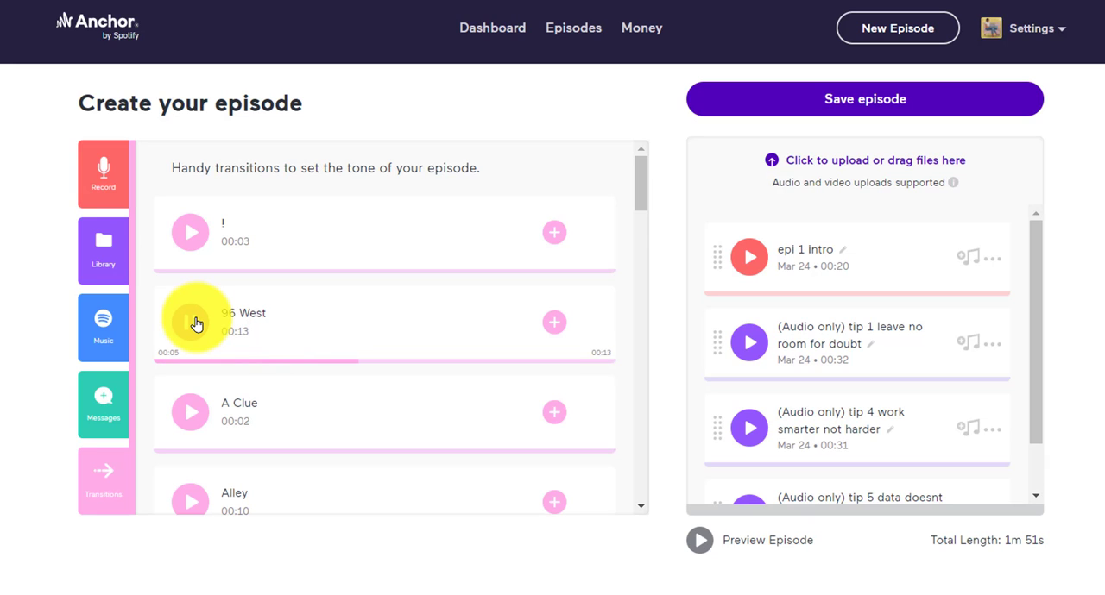
pyautogui.click(196, 323)
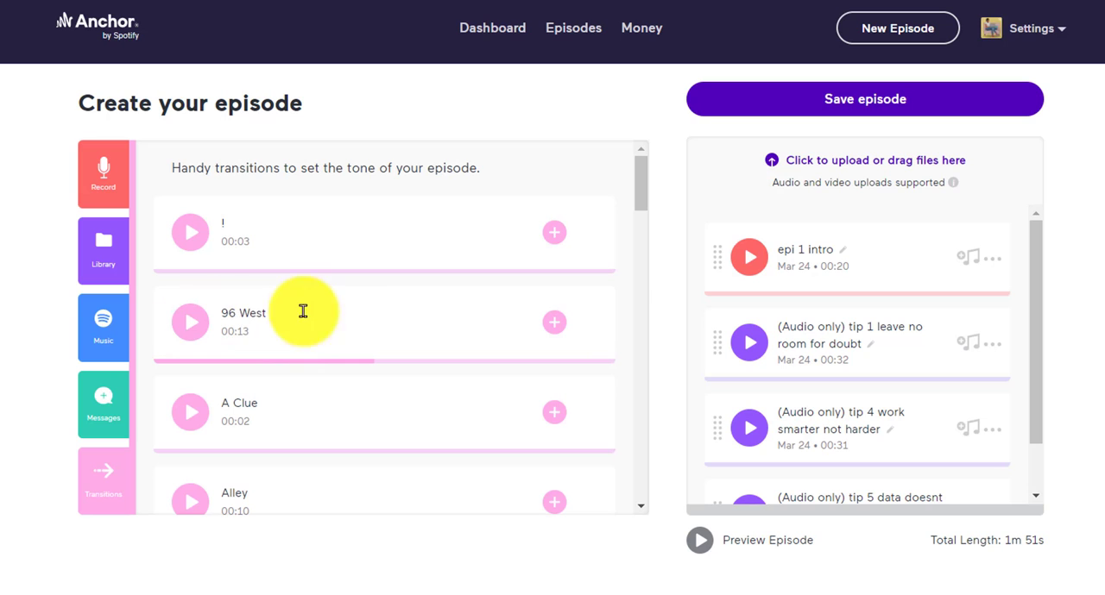
pyautogui.click(555, 327)
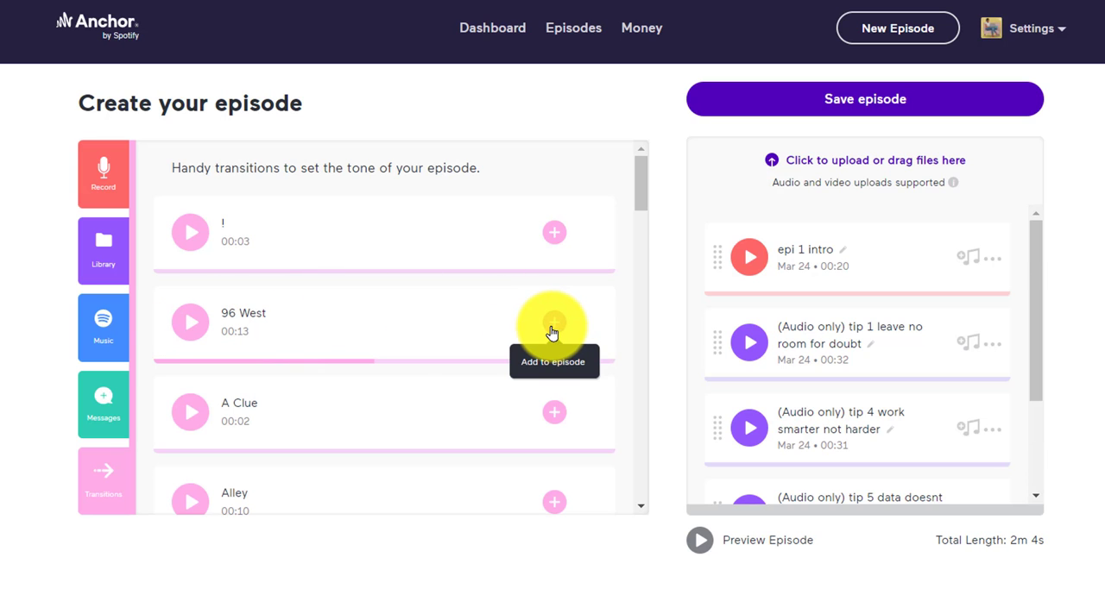
pyautogui.scroll(-3, 895, 362)
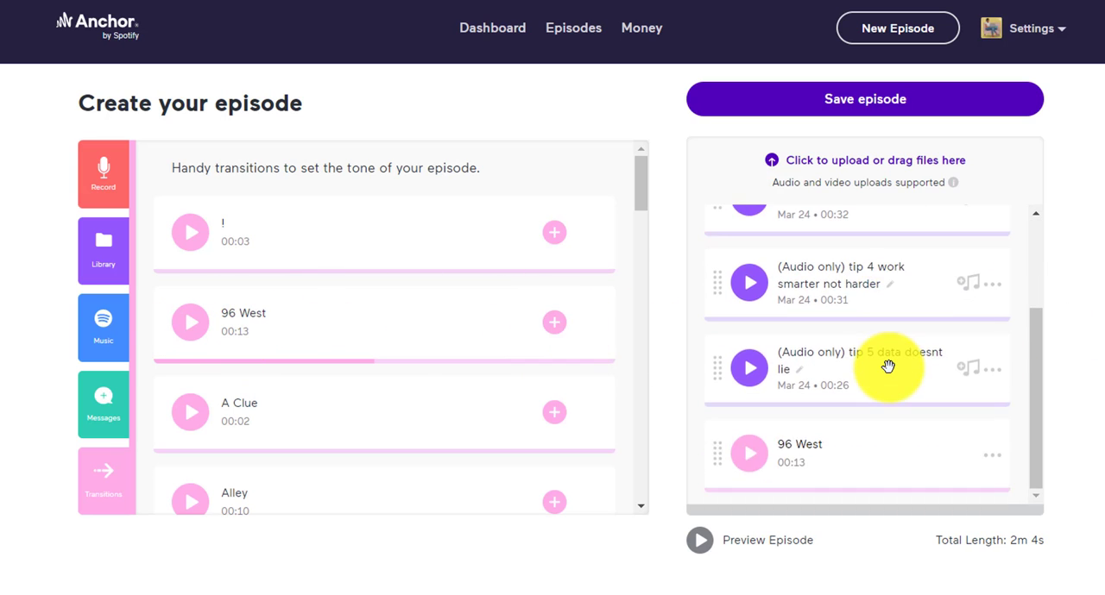
pyautogui.moveTo(769, 432); pyautogui.dragTo(715, 253)
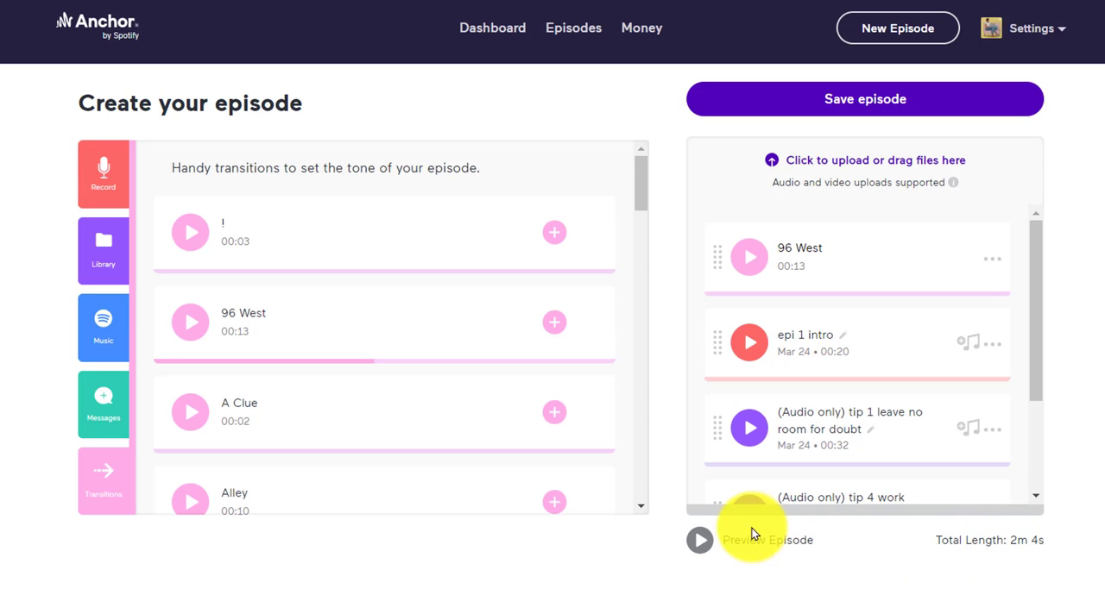
# Step: Preview the assembled episode briefly and save it
pyautogui.click(701, 542)
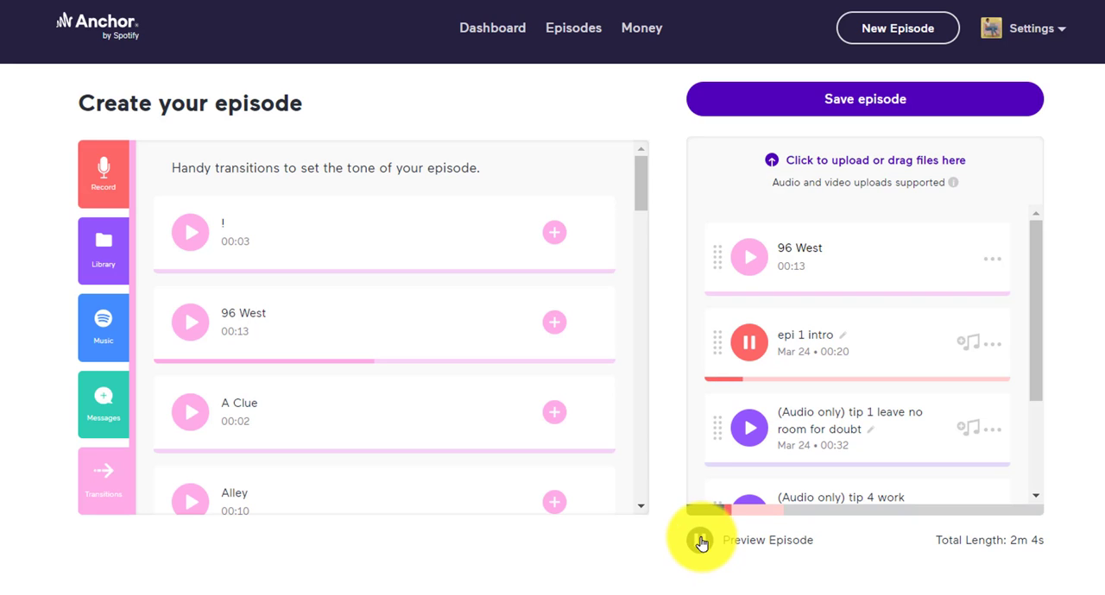
pyautogui.click(699, 540)
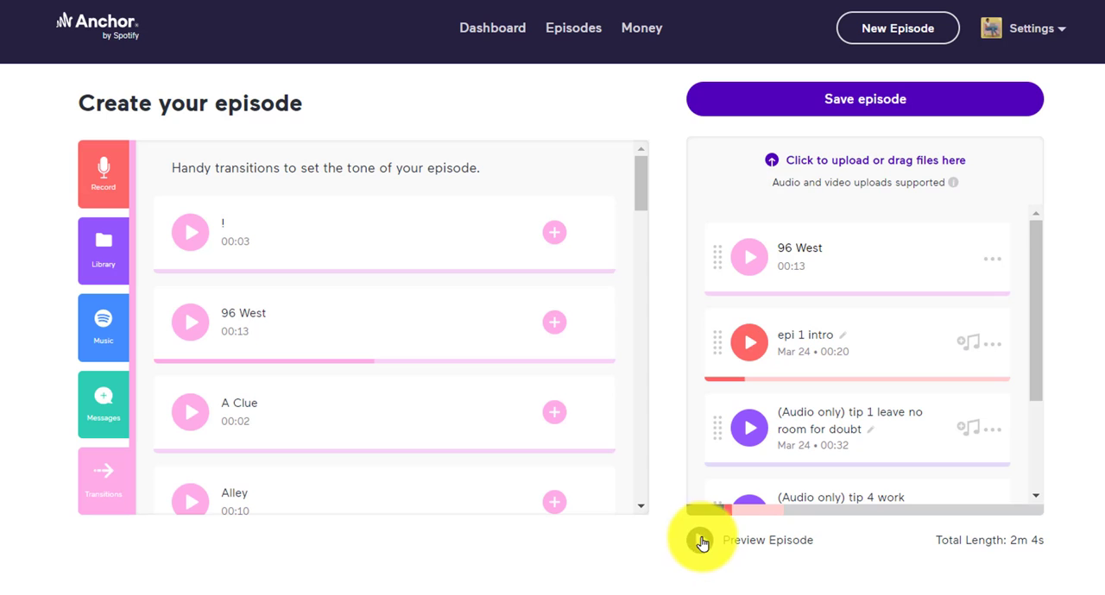
pyautogui.click(969, 112)
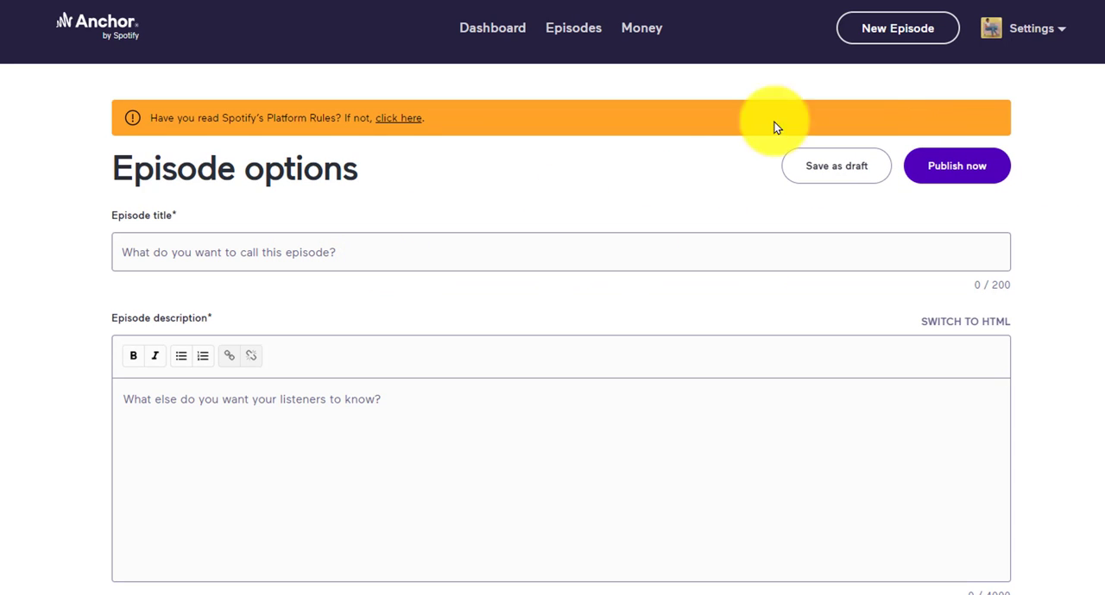
# Step: Set the episode's publish date to 03/31/22 at 2:00 PM
pyautogui.scroll(-3, 213, 479)
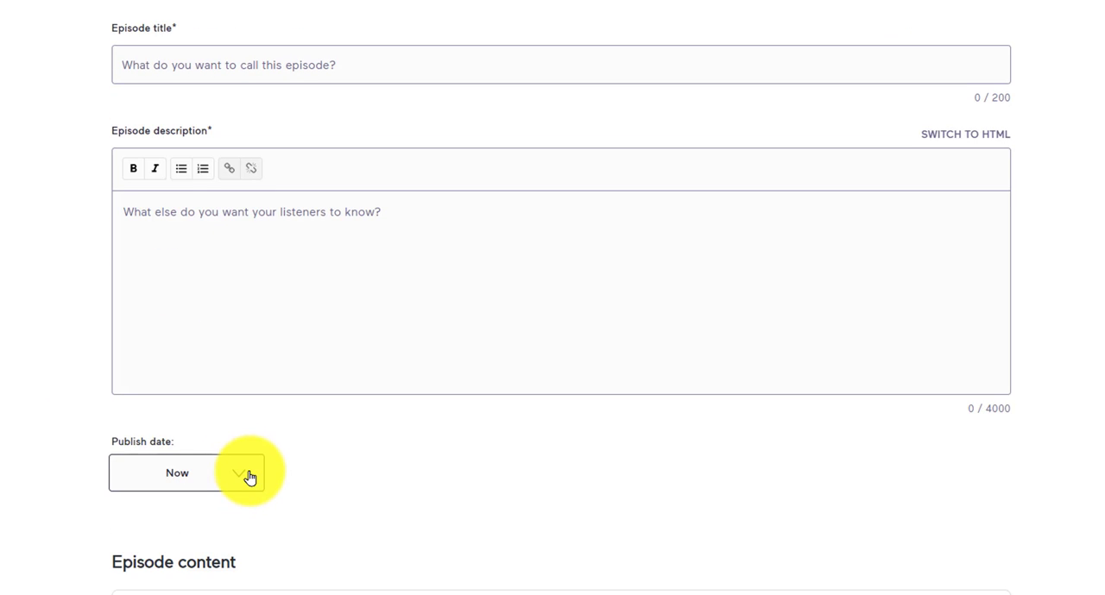
pyautogui.click(246, 480)
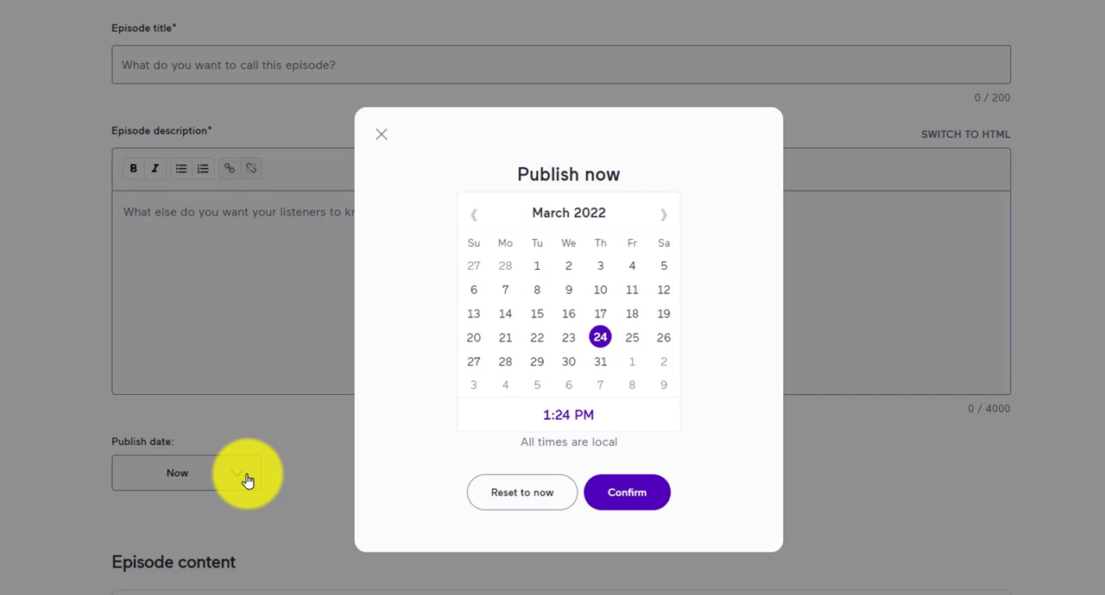
pyautogui.click(600, 363)
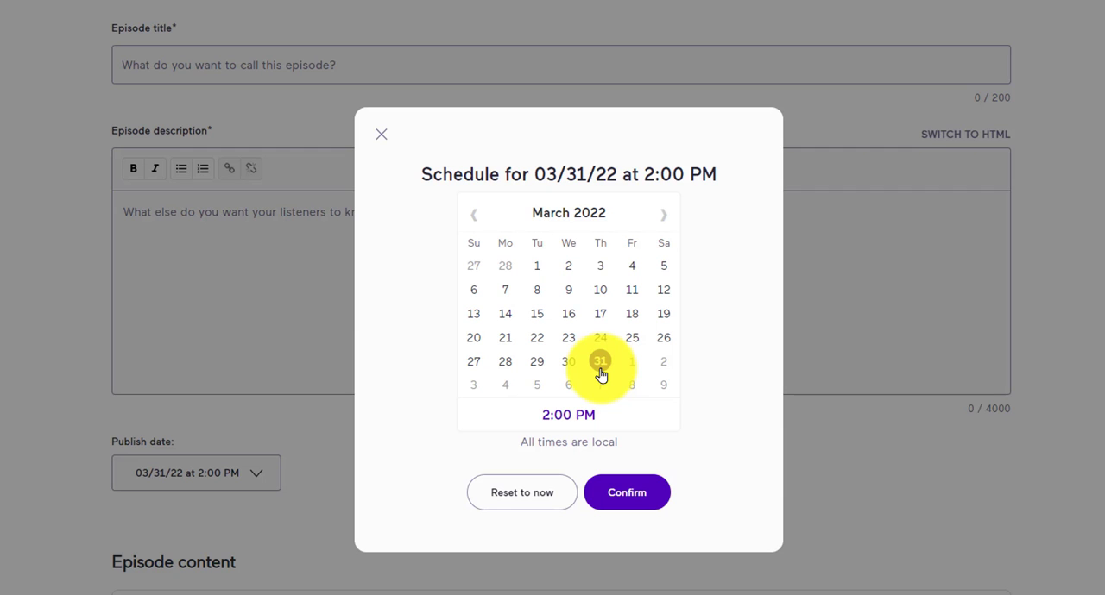
pyautogui.click(629, 494)
# Step: Upload "podcast 5 step canvas course checklist.png" from Downloads as the new episode art and save it uncropped
pyautogui.scroll(-2, 622, 499)
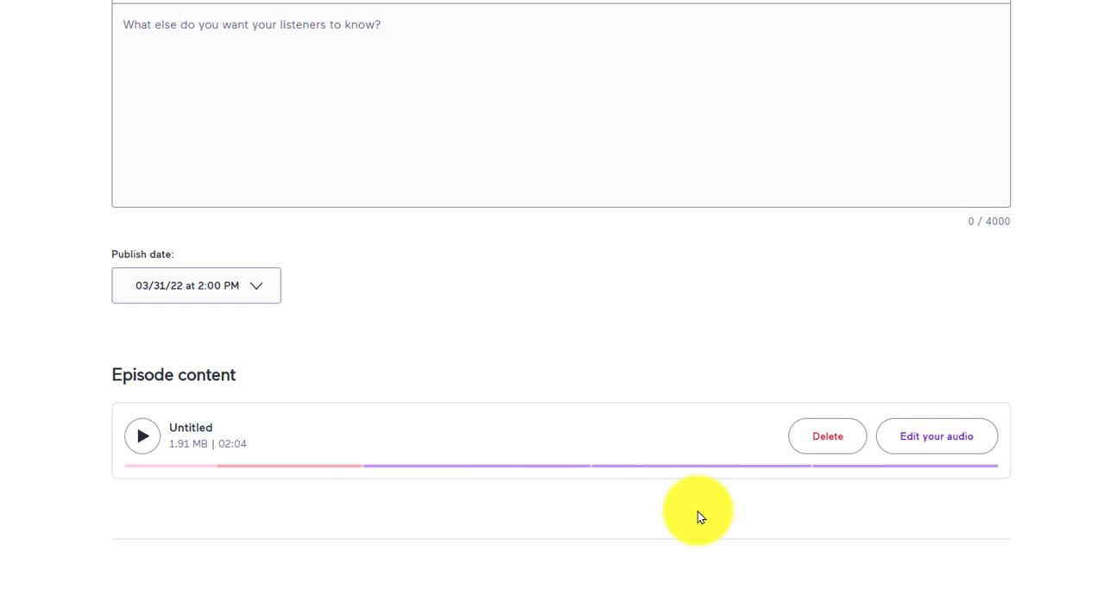
pyautogui.scroll(-3, 695, 515)
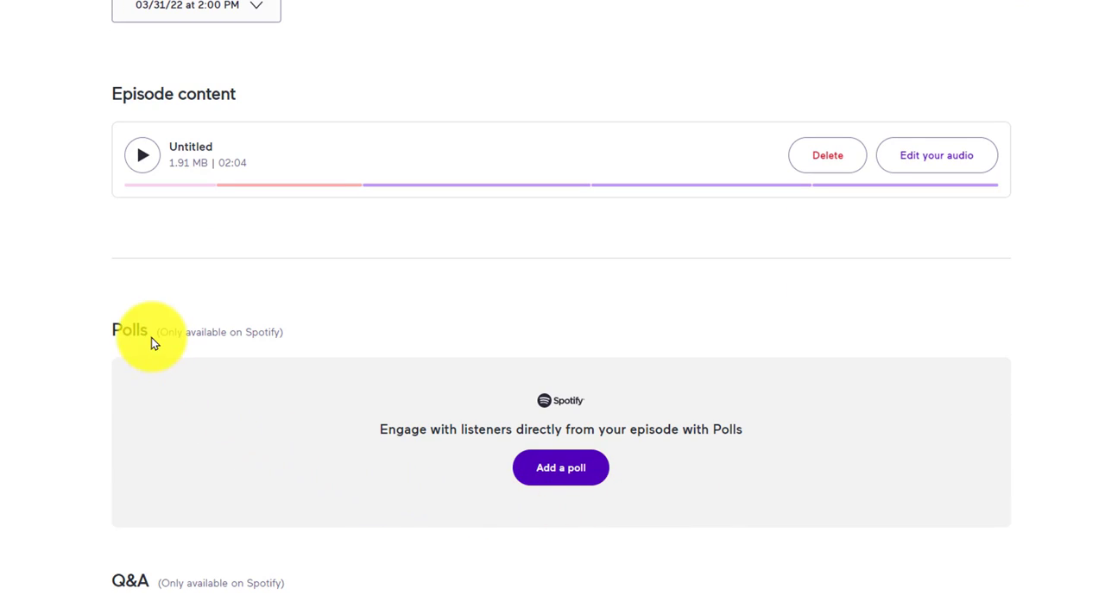
pyautogui.scroll(-2, 213, 461)
pyautogui.scroll(-5, 259, 535)
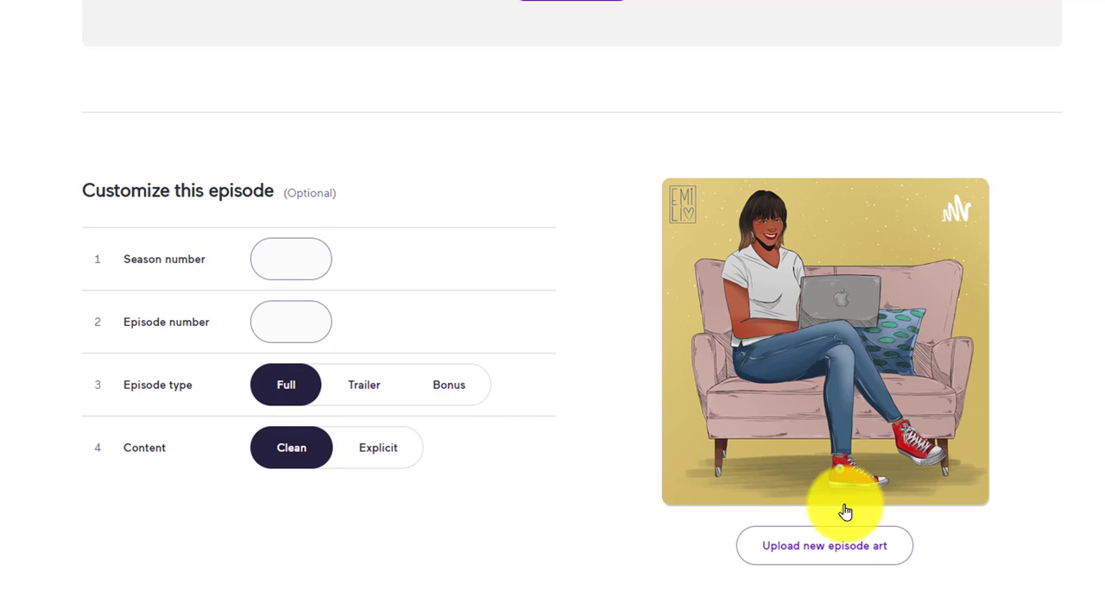
pyautogui.click(833, 557)
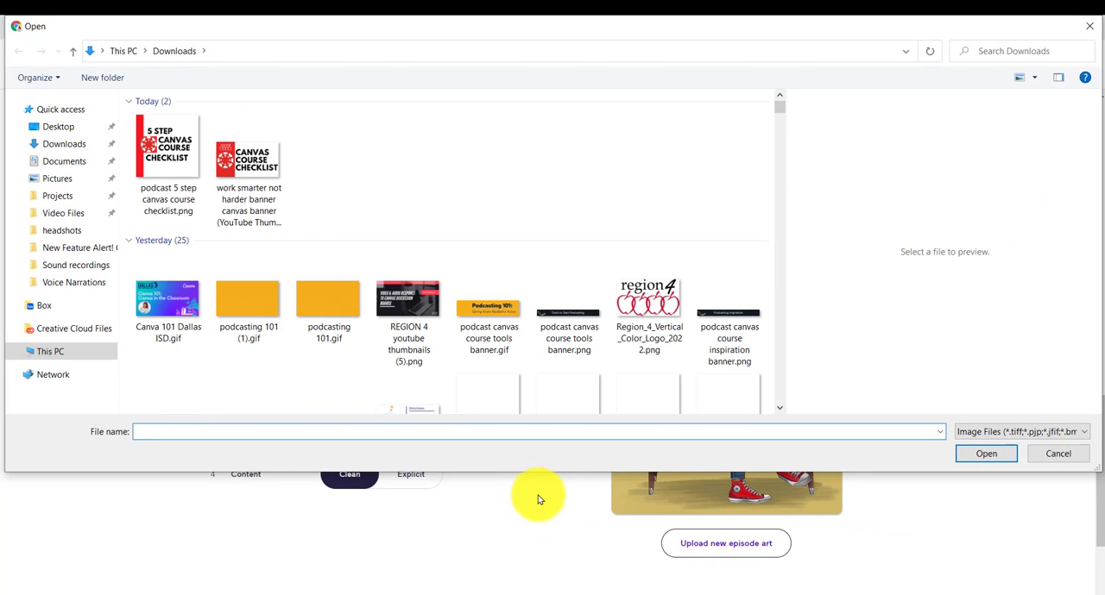
pyautogui.click(167, 160)
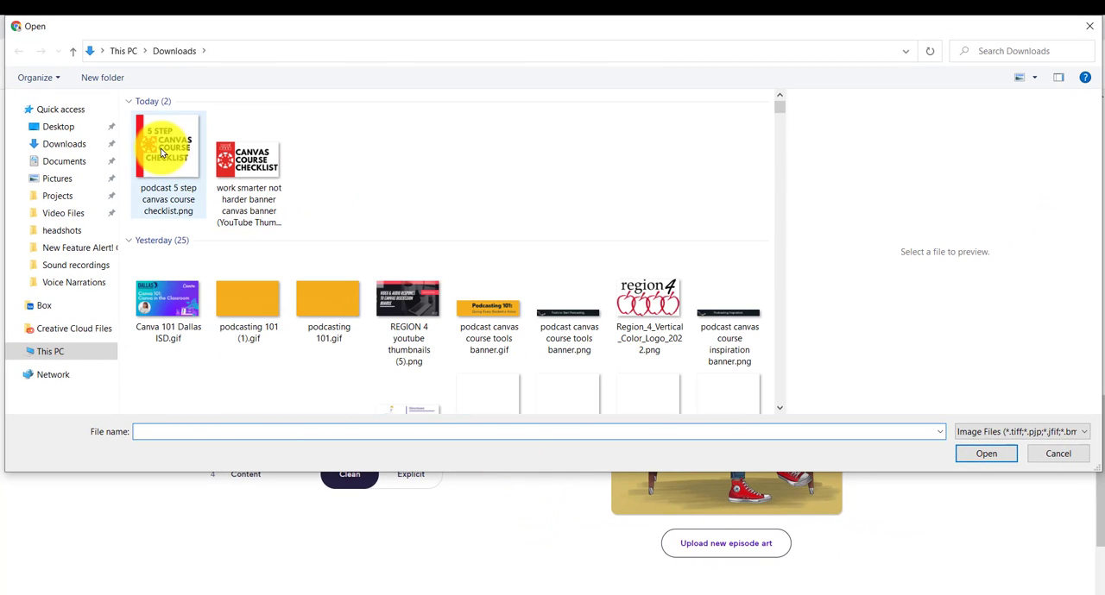
pyautogui.click(1001, 452)
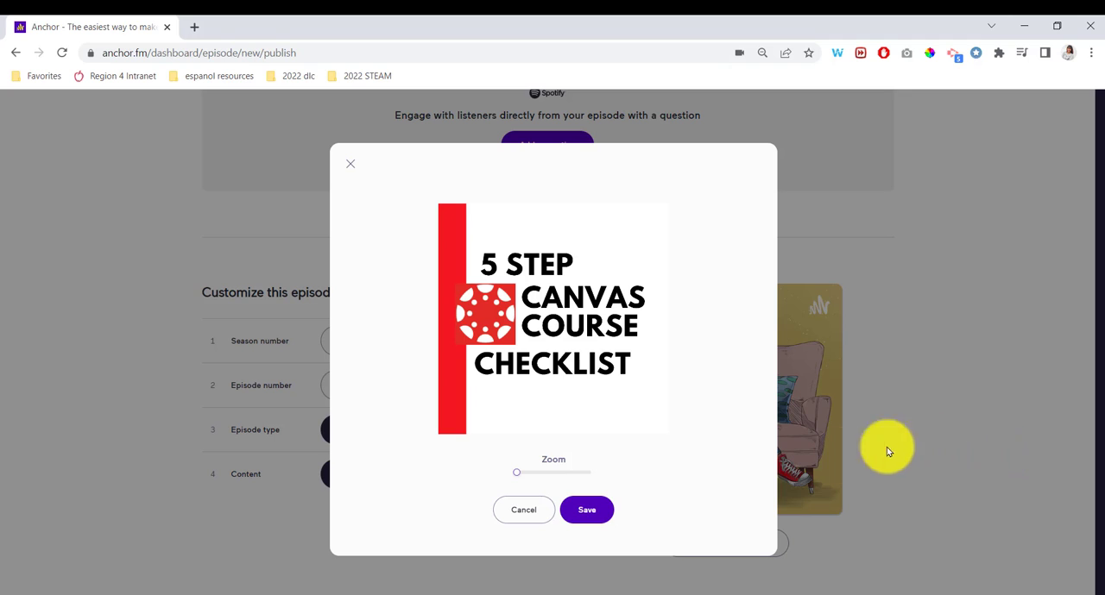
pyautogui.click(591, 512)
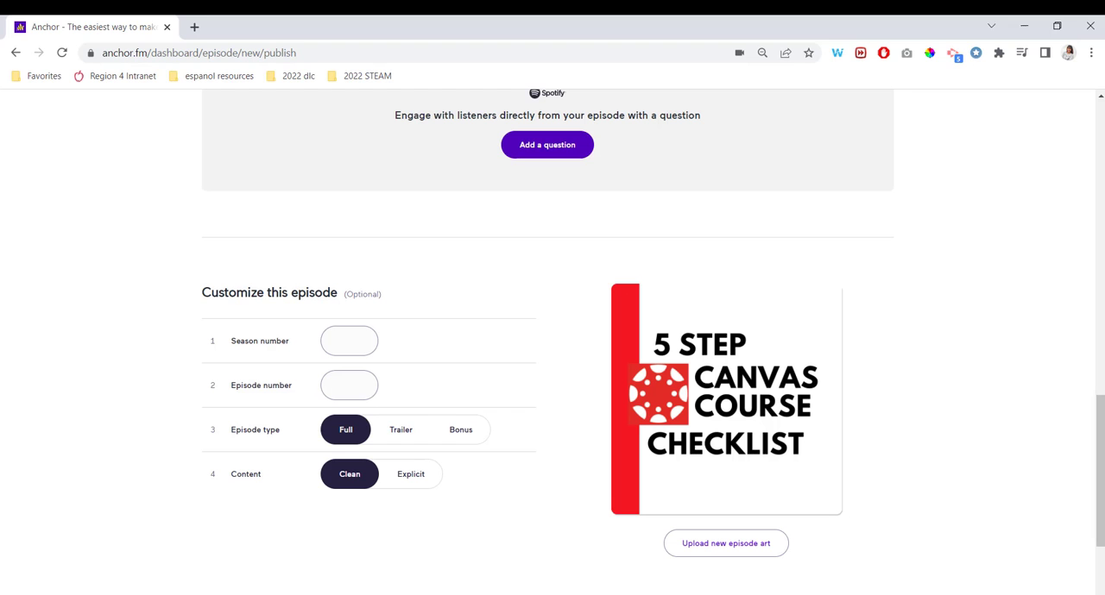
# Step: Paste the copied Region 4 Canvas course text as the episode description and title the episode "Canvas Course Checklist"
pyautogui.scroll(15, 895, 296)
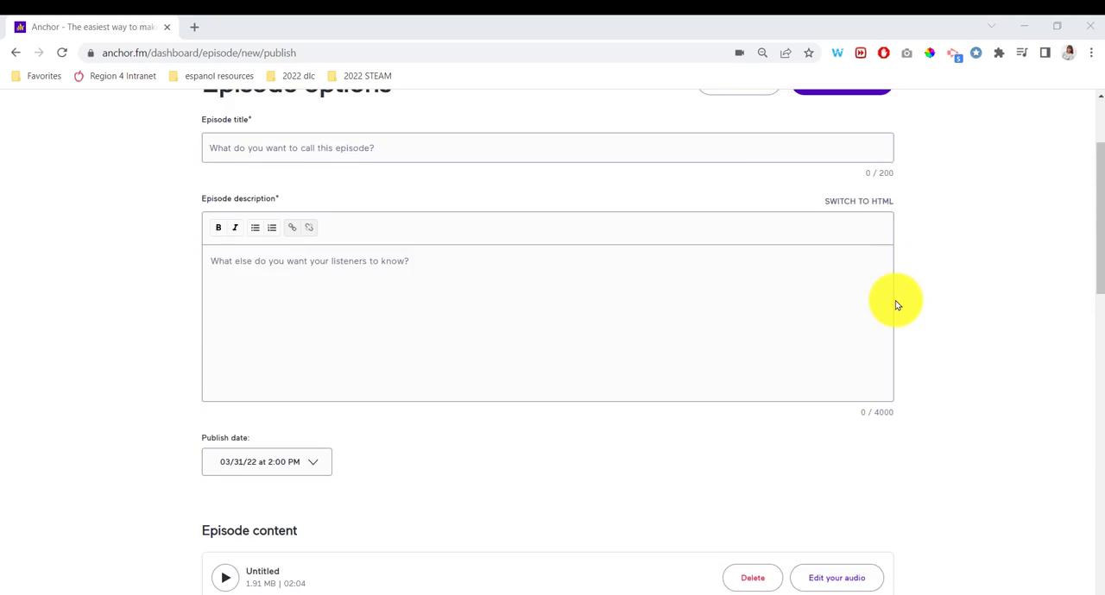
pyautogui.scroll(-1, 893, 304)
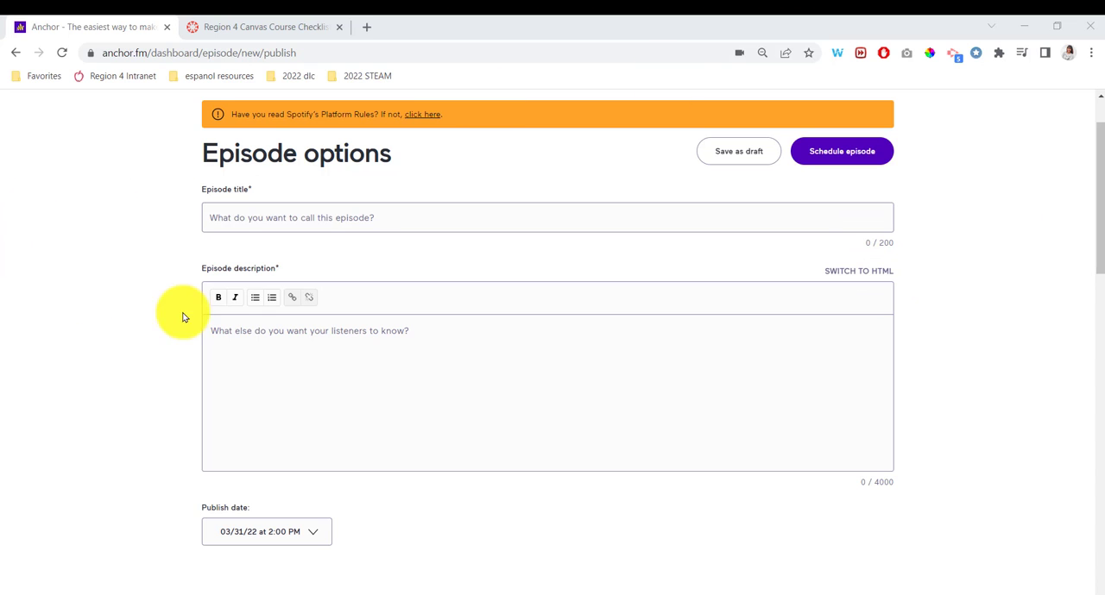
pyautogui.click(247, 333)
pyautogui.rightClick(247, 333)
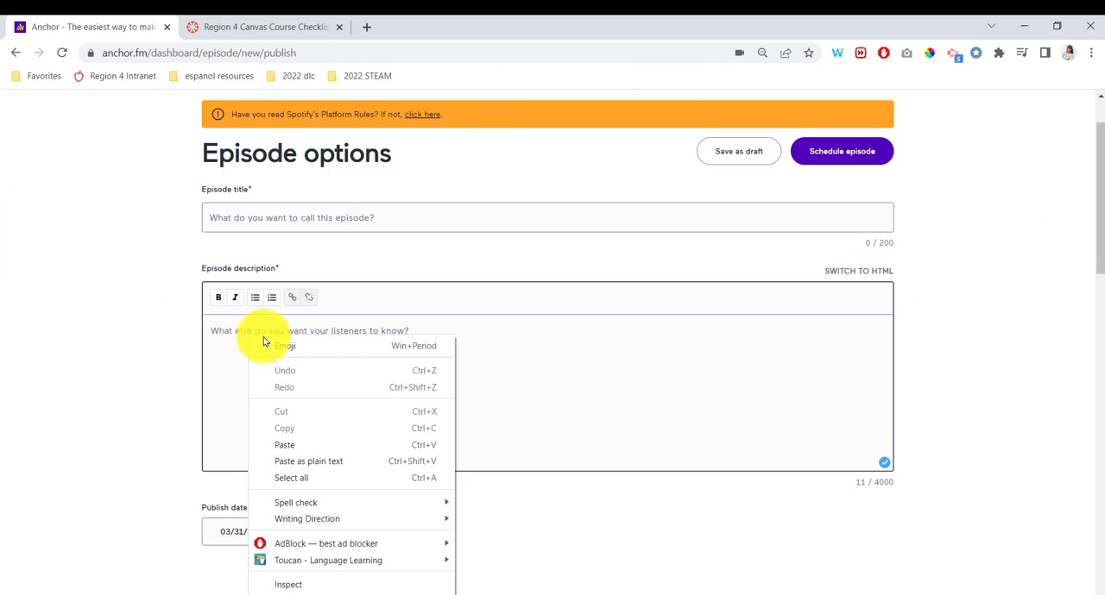
pyautogui.click(295, 451)
pyautogui.click(261, 214)
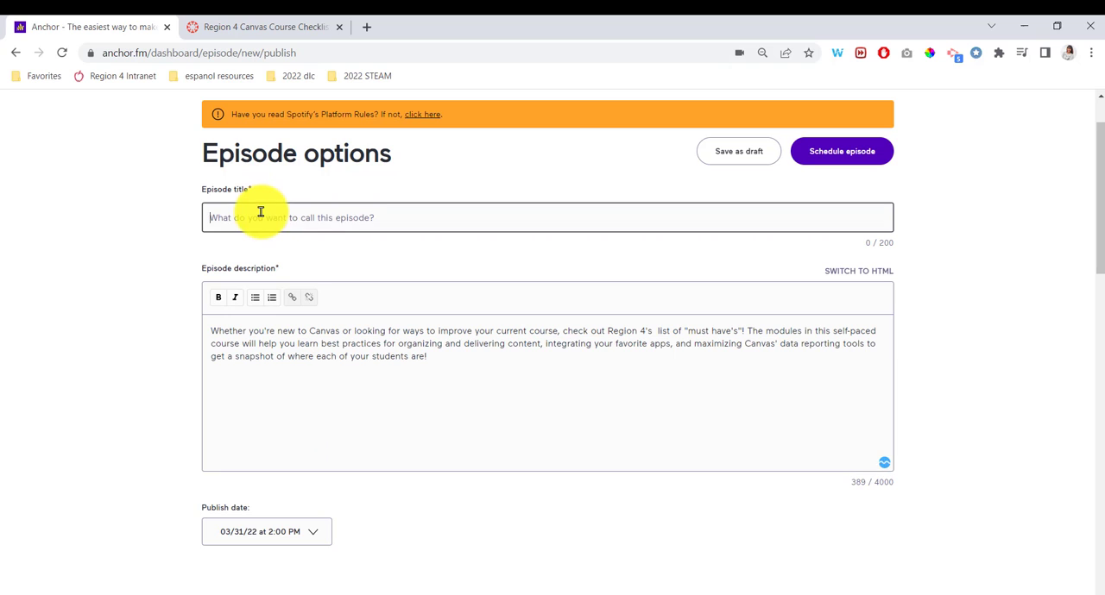
pyautogui.write('Canvas Course Checklist')
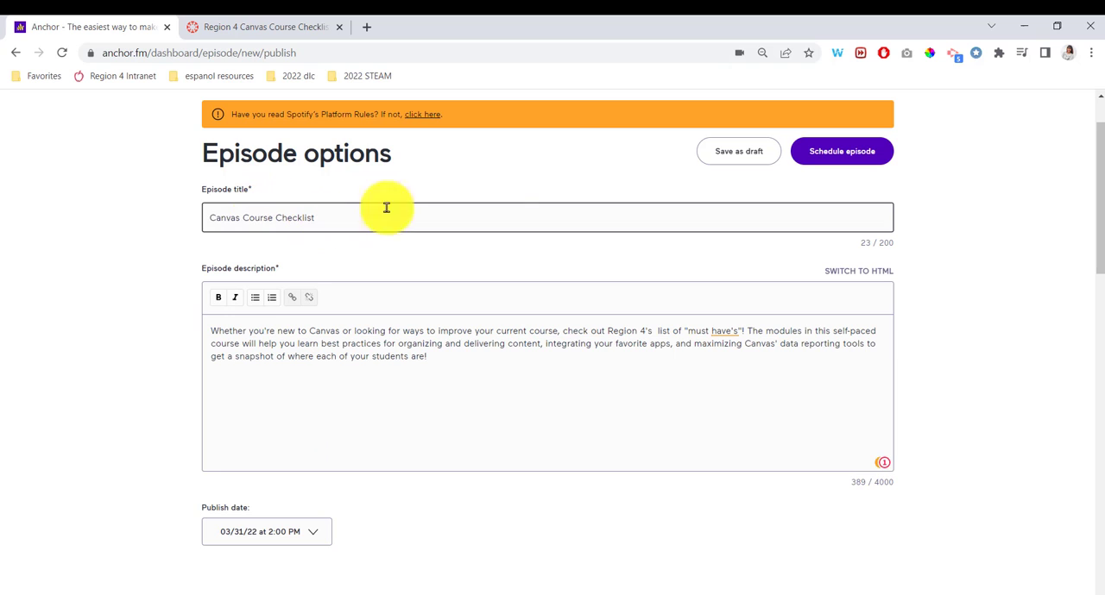
# Step: Schedule the episode for publishing and dismiss the sharing options
pyautogui.click(869, 156)
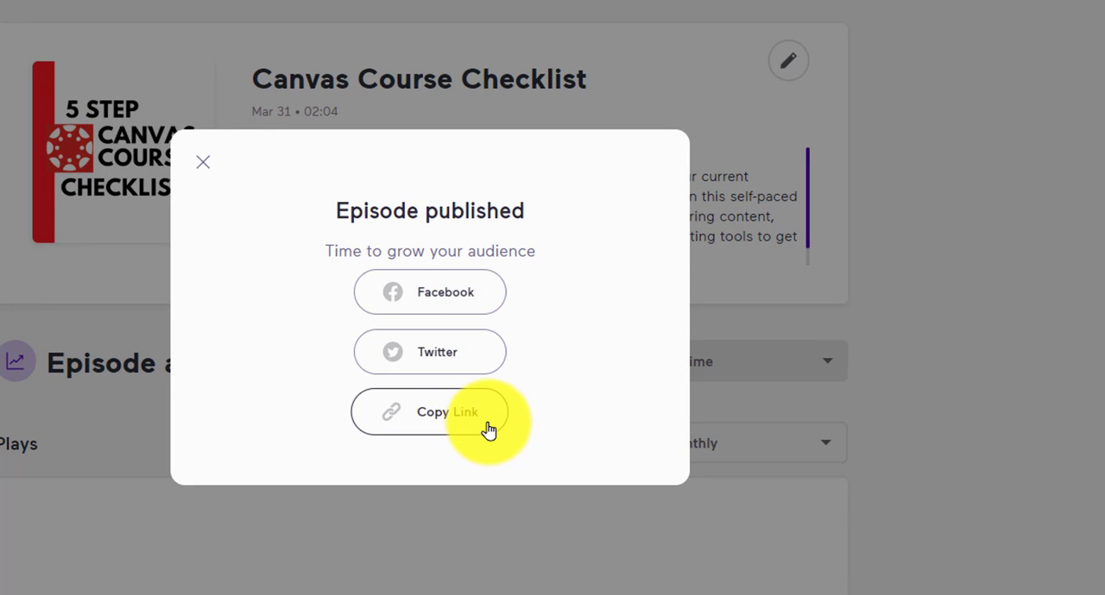
pyautogui.click(203, 163)
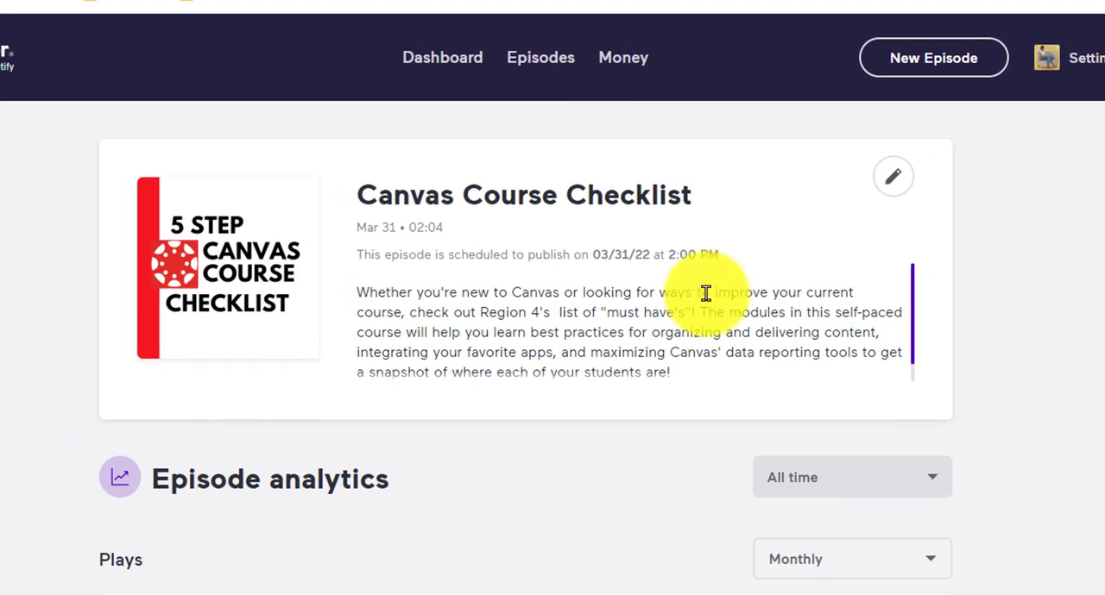
# Step: View the "Canvas Course Checklist" details from the episode list and open its episode options for editing to look them over
pyautogui.click(557, 68)
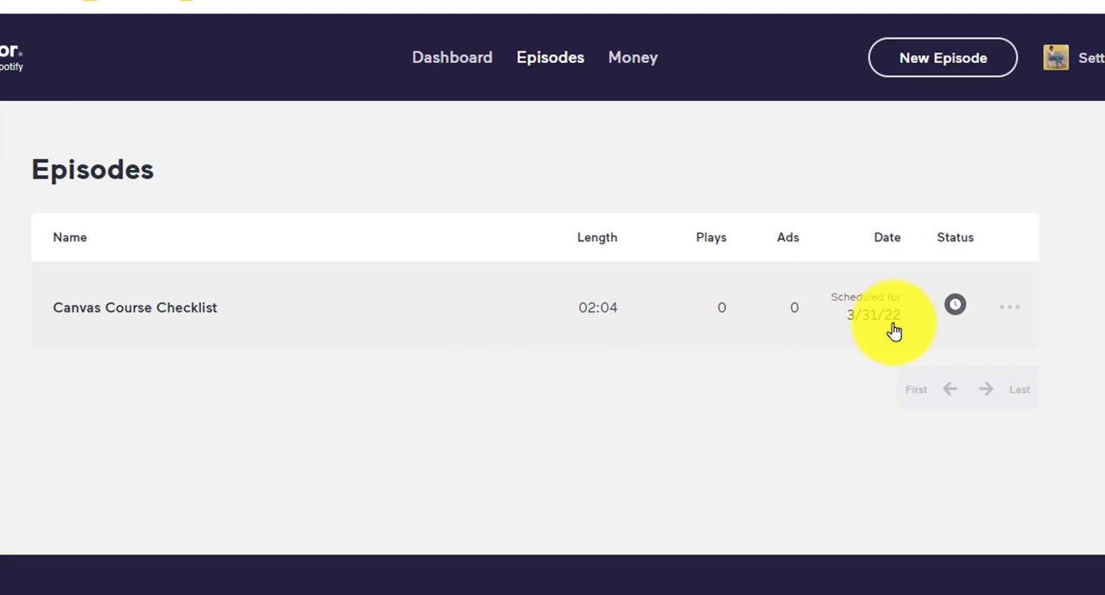
pyautogui.click(1010, 310)
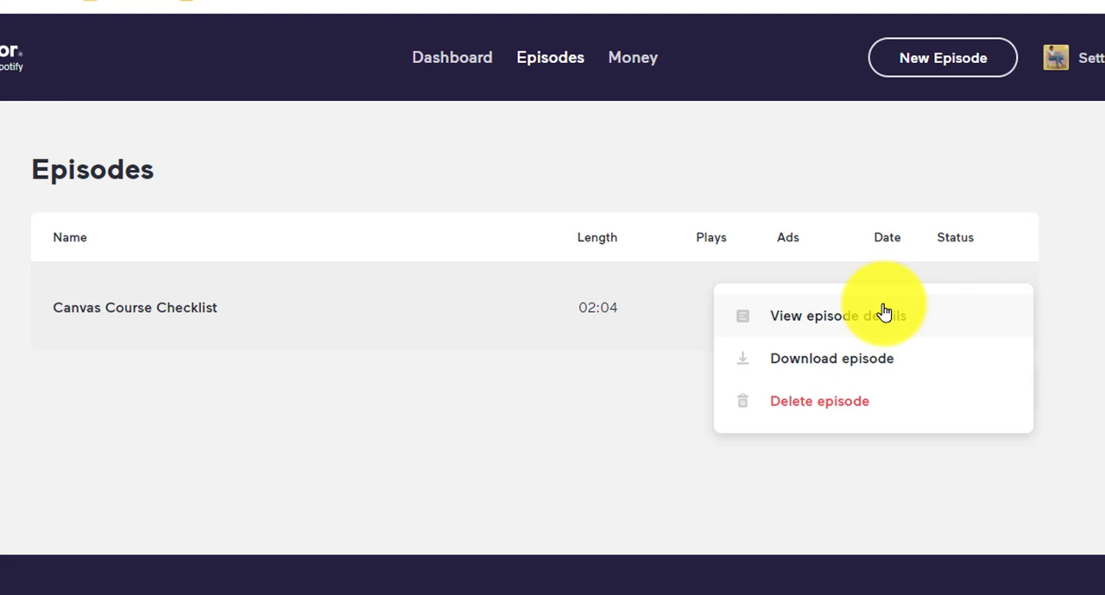
pyautogui.click(815, 315)
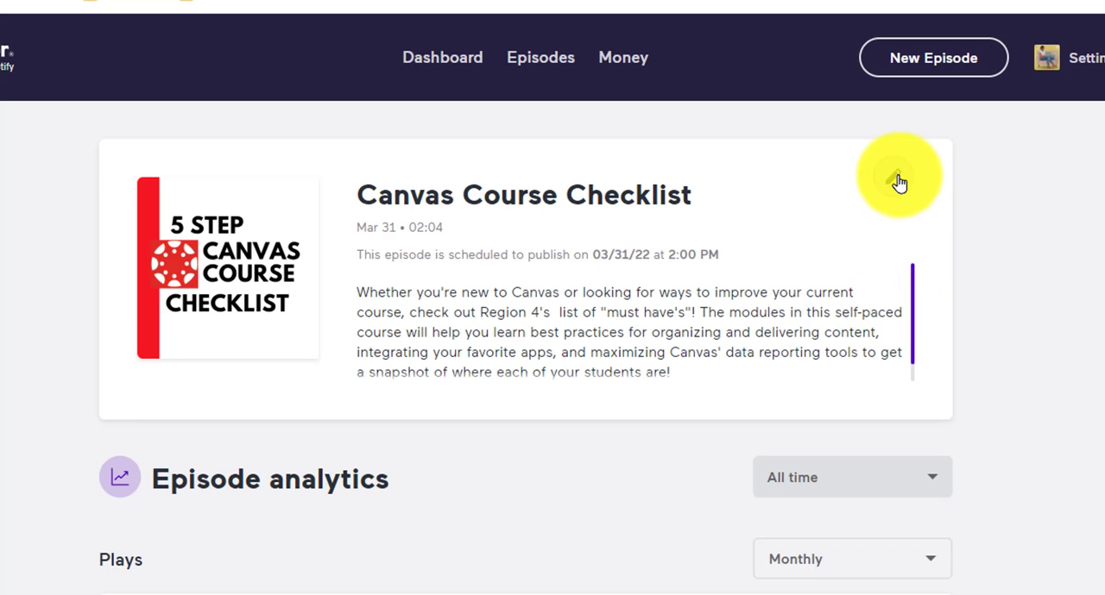
pyautogui.click(898, 182)
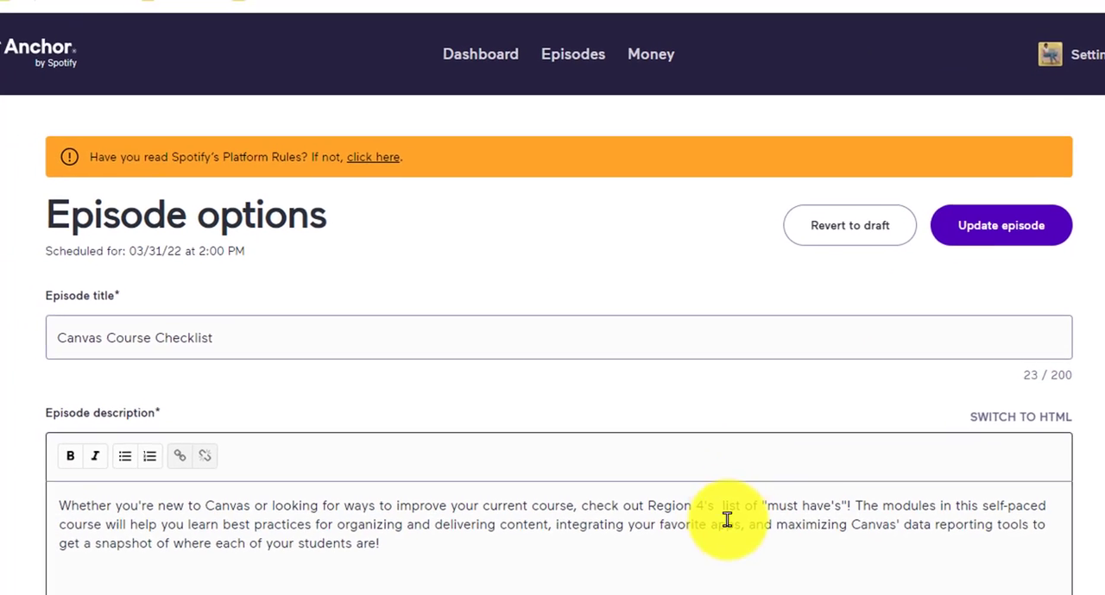
pyautogui.scroll(-5, 728, 518)
pyautogui.scroll(5, 745, 515)
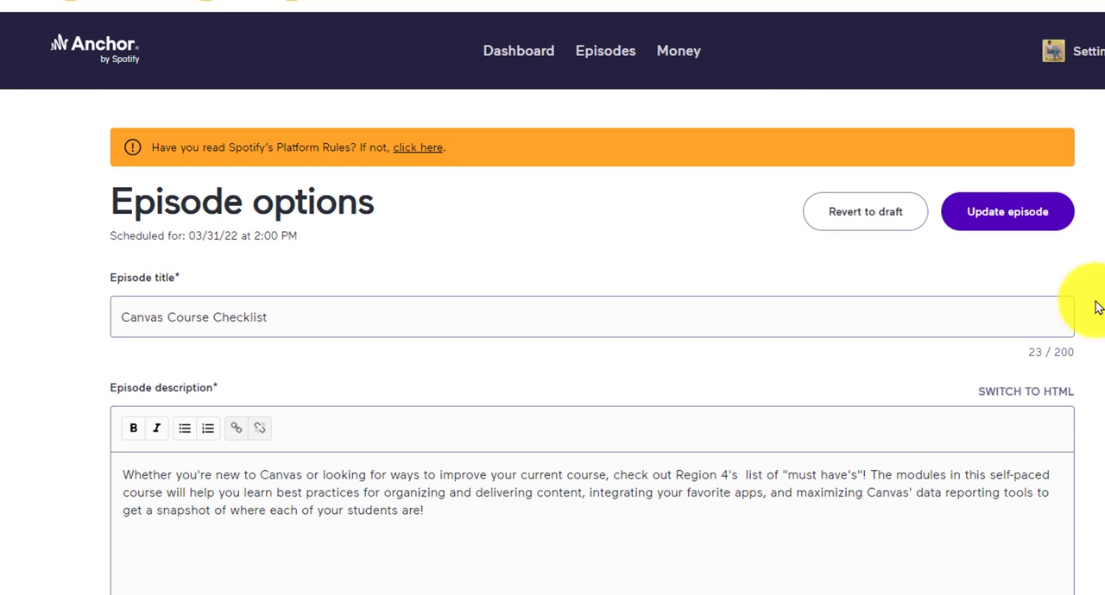